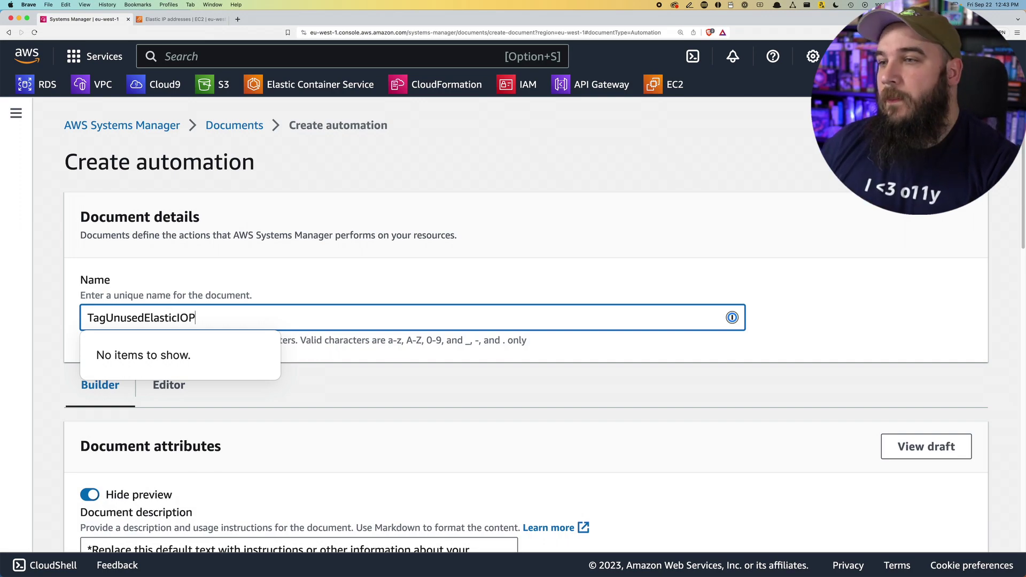
Step: Name the automation document TagUnusedElasticIPs and make its YAML source editable
left_click(291, 286)
scroll(293, 278, "down", 5)
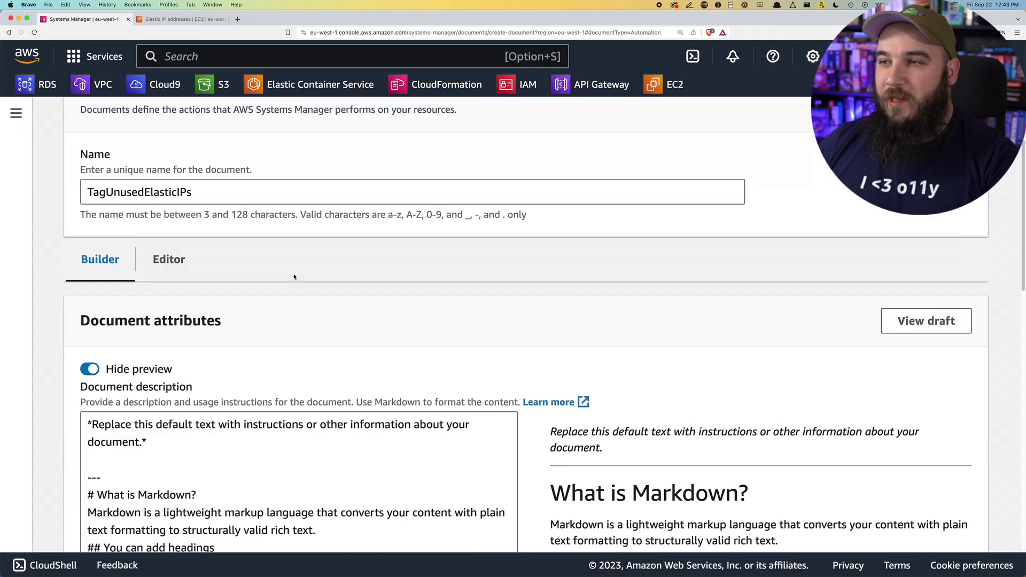
scroll(179, 139, "up", 3)
left_click(176, 262)
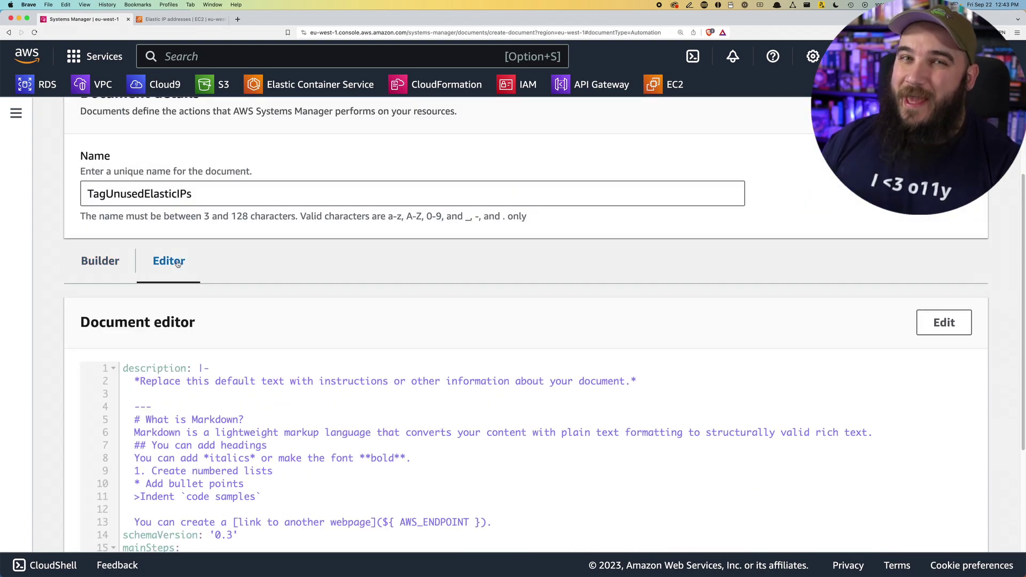
left_click(943, 322)
left_click(379, 357)
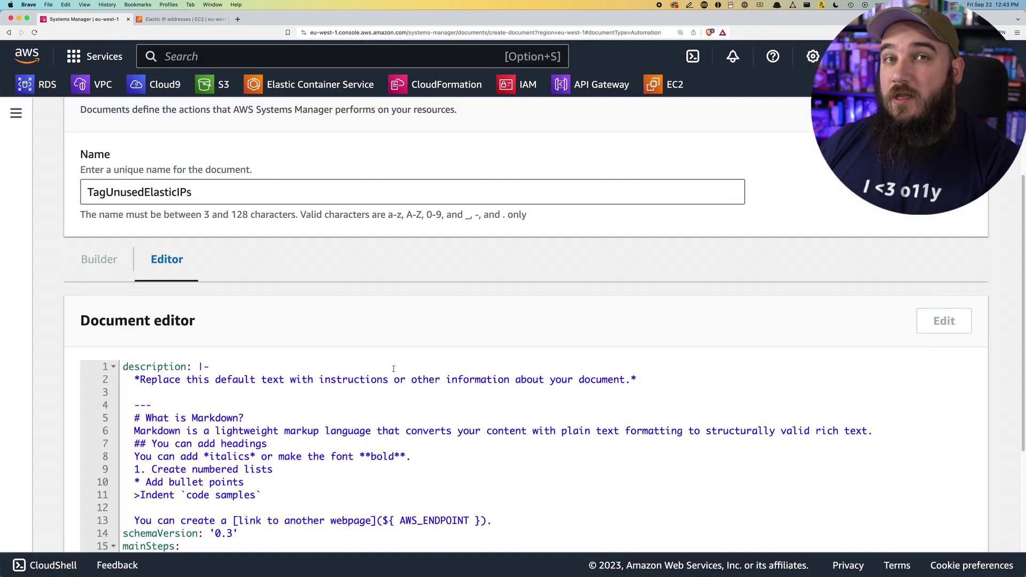
Step: Replace the whole default description with "This automation document tags Unused Elastic IPs so we can track them."
scroll(358, 361, "down", 3)
key("BackSpace")
left_click_drag(358, 361, 636, 234)
type("This automation document tags Unus")
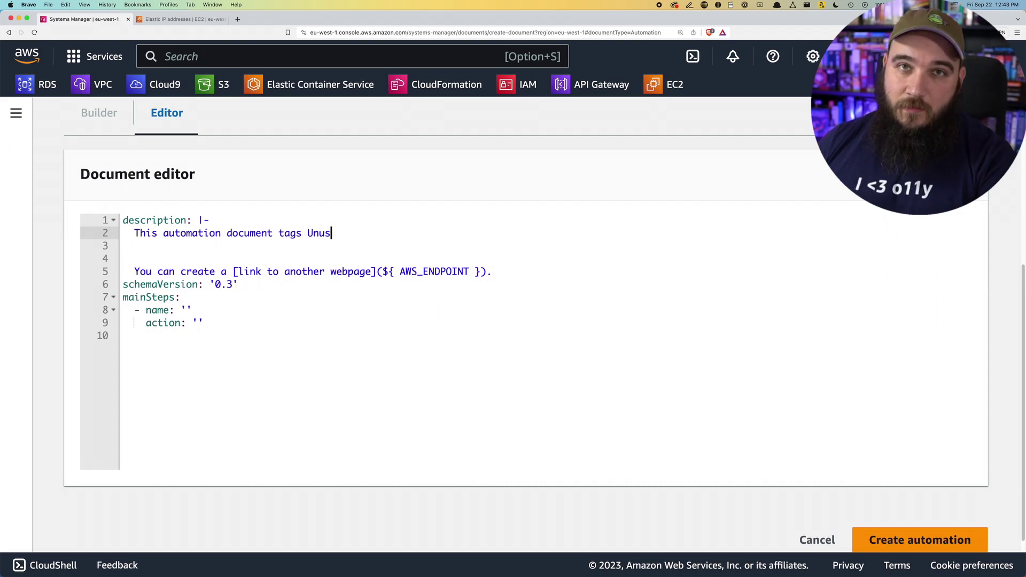
type("ed Elastic IPs so we can track them.")
key("shift+Down")
key("shift+Down")
key("shift+Down")
key("BackSpace")
Step: Add an assumeRole key with the value '{{AutomationAssumeRole}}' below the schemaVersion line
key("End")
key("Return")
type("assumeRole: '{{AutomationAs")
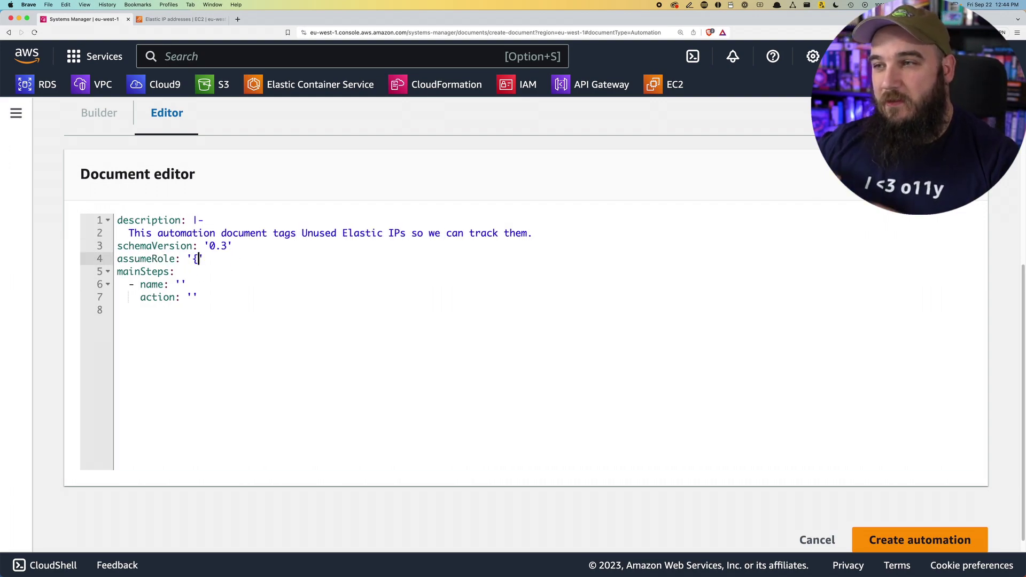
type("sumeRole}}")
key("End")
Step: Add a parameters section with a StringList parameter Resources, described as "(Required) The allocation IDs of the Elastic IP Addresses to be tagged."
key("Return")
type("parameters:")
key("Return")
type("Resources:")
key("Return")
type("type: StringList     description: (Re")
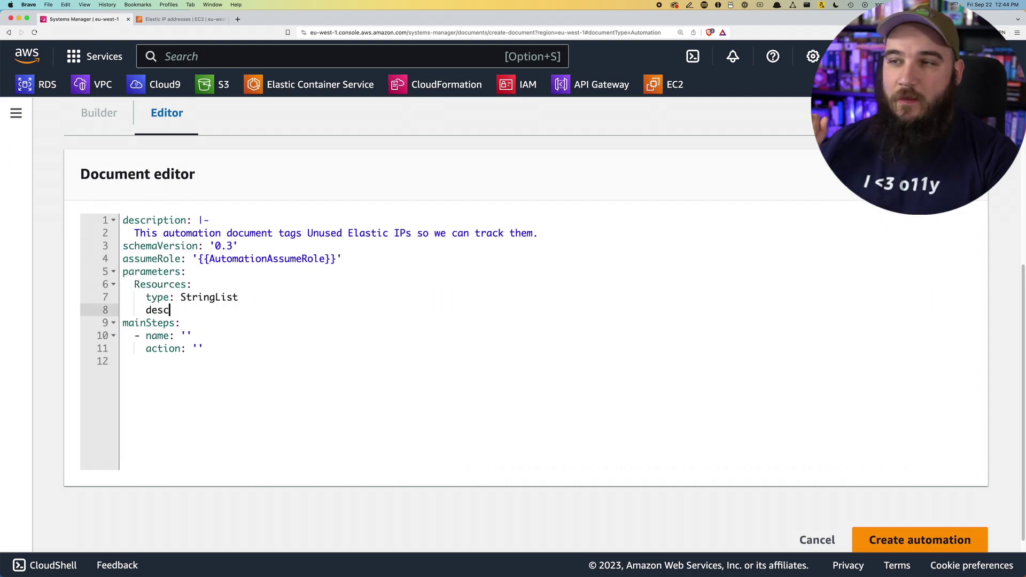
type("quired) The allocation IDs of the Elastic IP Addresses to be ")
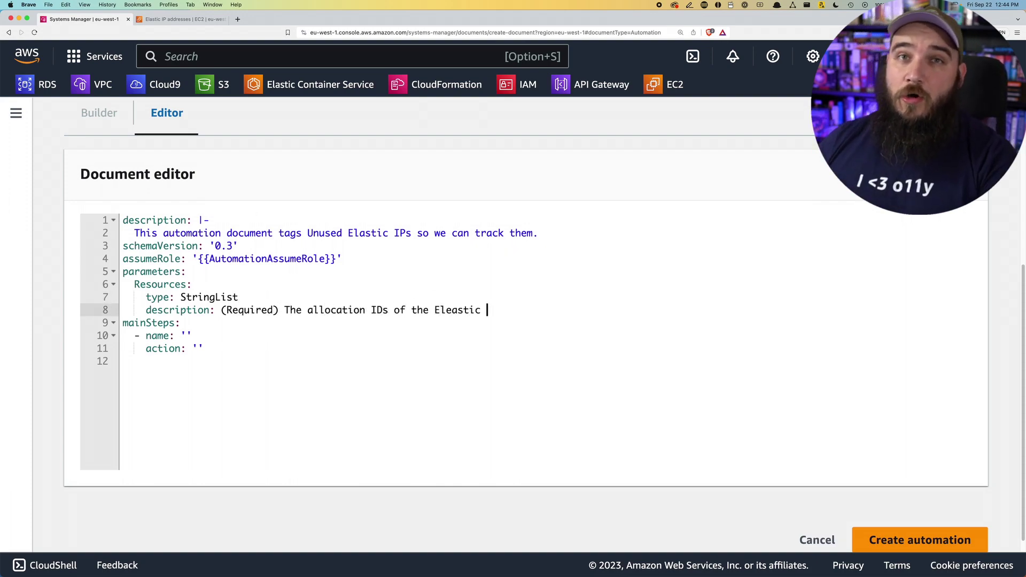
type("tagged.")
Step: Add a String parameter AutomationAssumeRole, described as "The role that allows Automation to execute the actions on your behalf."
key("Return")
key("BackSpace")
type("AutomationAssumeRole:")
key("Return")
type("type: String")
key("Return")
type("description: The role that allows Automation to execute the actions on your behalf.")
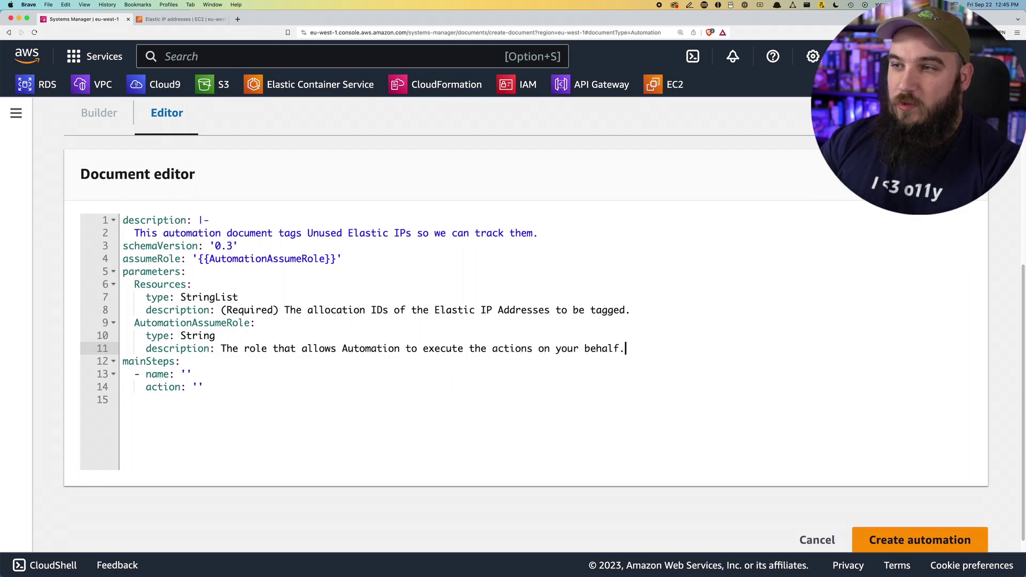
Step: Add a MapList parameter Tags, described as "Tags to apply to the elastic IP addresses. Enter in teh following format: {"Key":"COST_ALERT","Value":"UnusedEip"}"
key("Return")
key("BackSpace")
type("Tags:")
key("Return")
type("type: MapList")
key("Return")
type("description: \"Tags to apply to the elastic IP addre")
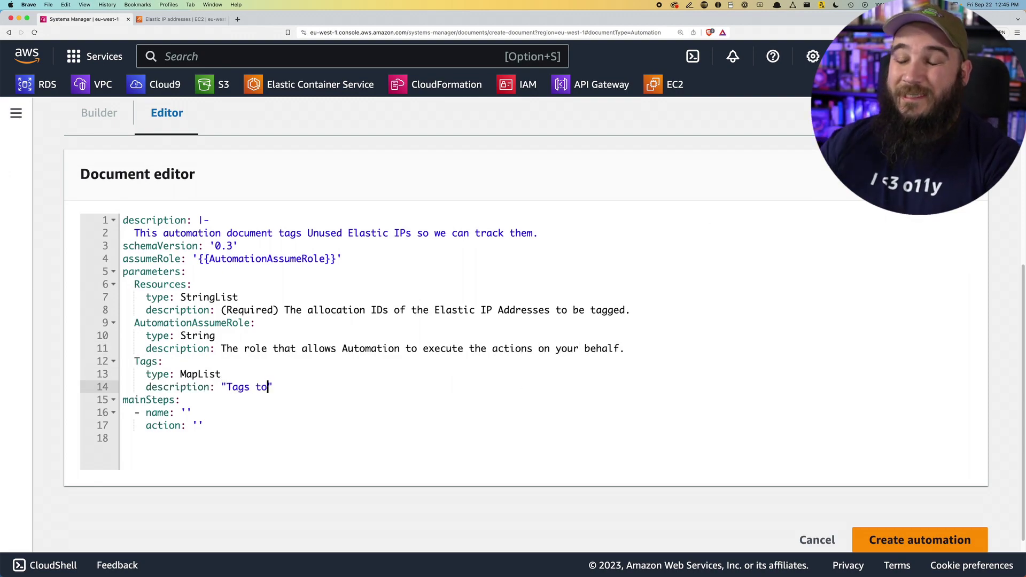
type("sses. Enter in teh following format:")
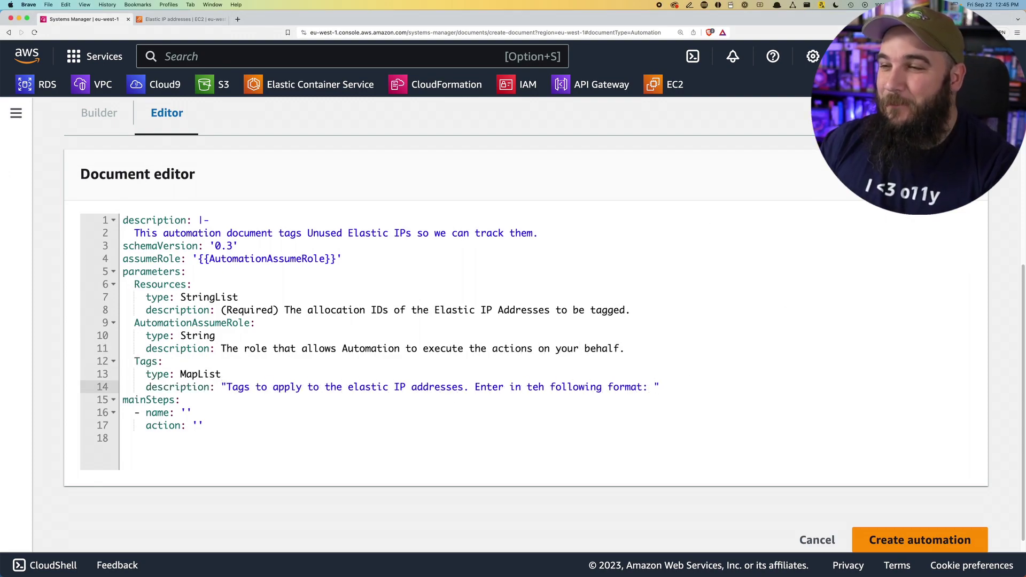
type("{\"Key\":\"COST_ALERT\",\"Value\":\"UnusedEip\"}")
Step: Name the main step TagElasticIP and set its action to aws:createTags
left_click(187, 413)
type("TagElasticIP")
left_click(199, 426)
type("aws:createTags")
Step: Add ResourceType: EC2, Tags: '{{Tags}}' and Resources: '{{Resources}}' to the TagElasticIP step
key("End")
key("Return")
type("ResourceType: EC2")
key("Return")
type("Tags: '{{Tags}}'")
key("Return")
type("Resources: '{{Resources}}'")
key("Return")
Step: Nest the ResourceType, Tags and Resources lines under a new inputs key below the aws:createTags action
left_click(147, 386)
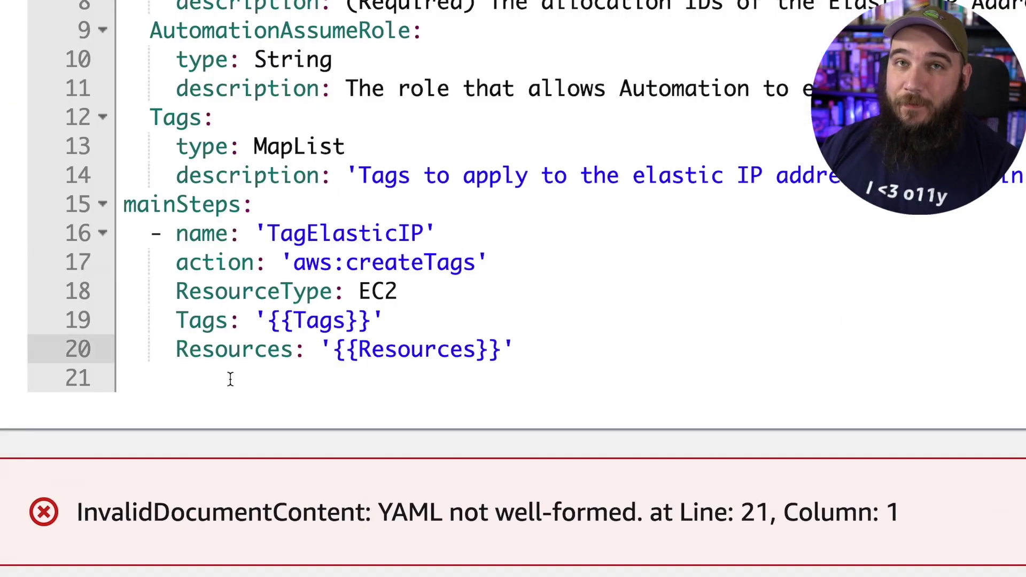
left_click(146, 361)
key("Tab")
left_click_drag(145, 373, 146, 399)
key("Tab")
left_click(334, 349)
key("Return")
type("inputs:")
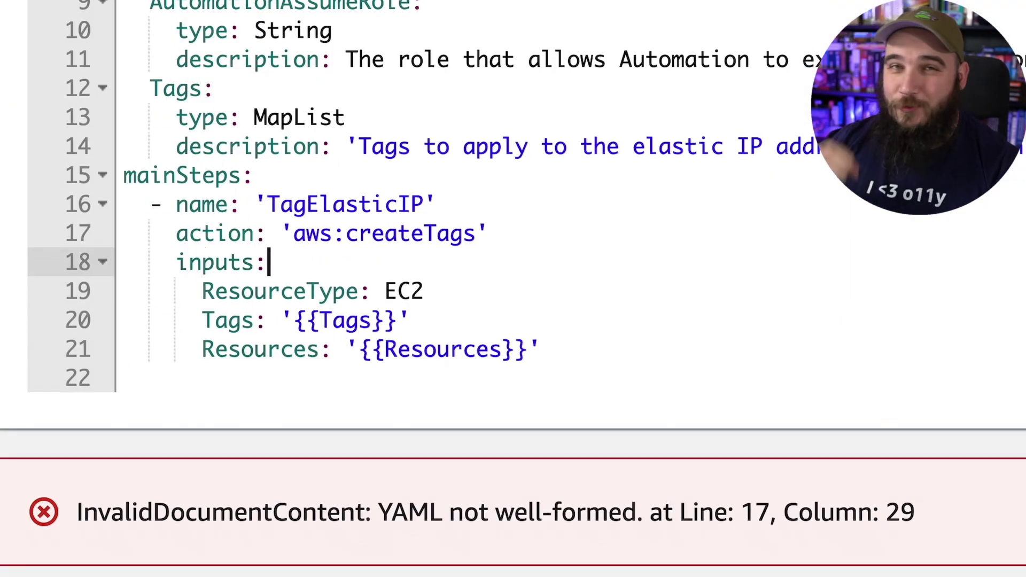
Step: Rename the Resources input of the TagElasticIP step to ResourceIds and create the automation
left_click(304, 349)
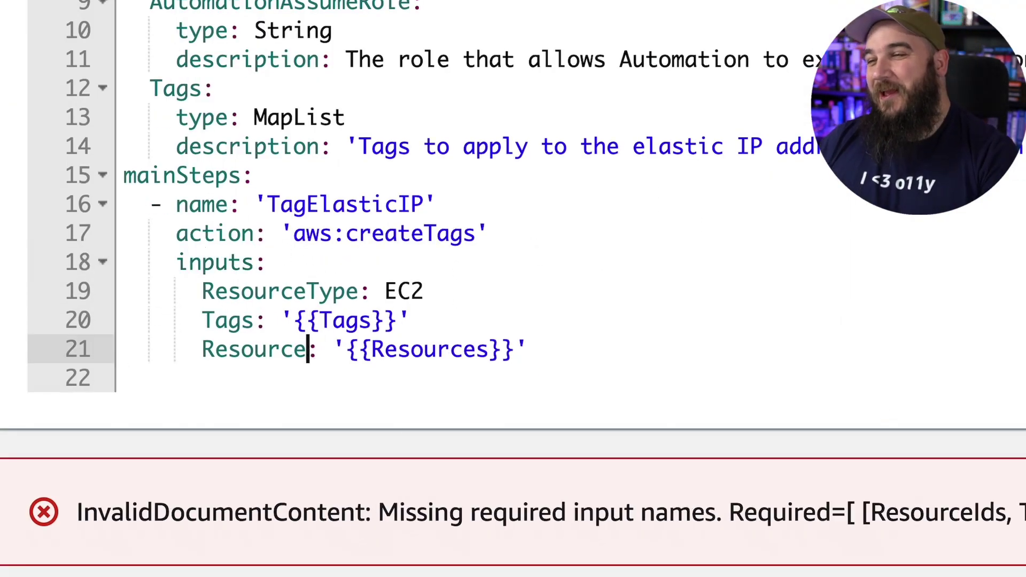
type("Ids")
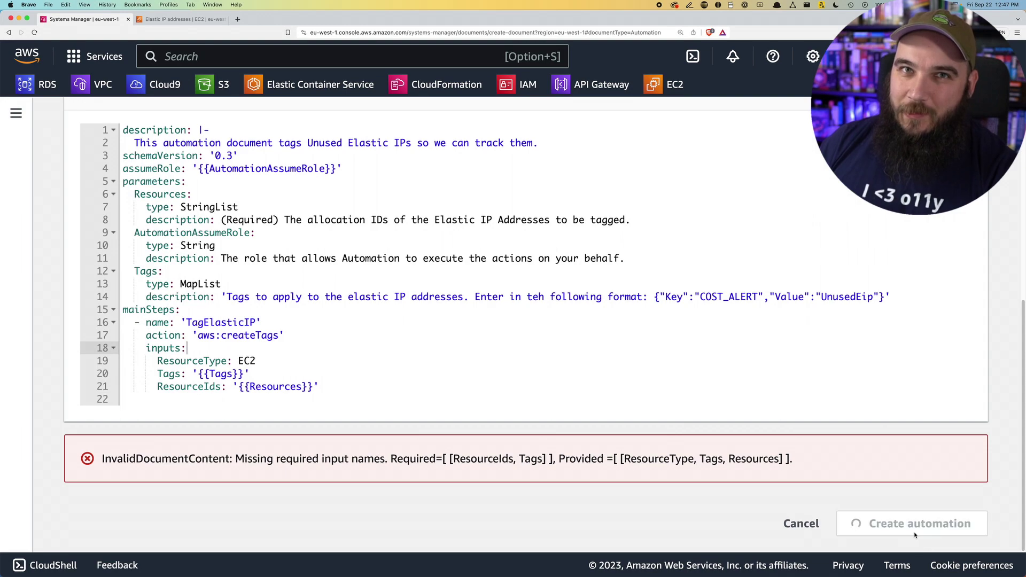
left_click(928, 522)
Step: Find the TagUnusedElasticIPs document among the self-owned documents and open its execution form
left_click(270, 208)
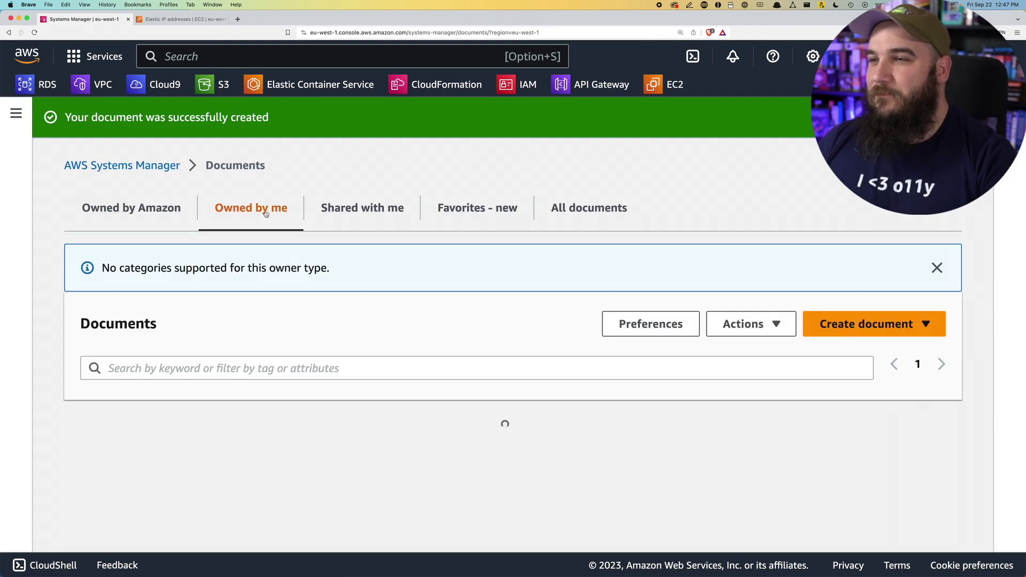
left_click(911, 364)
scroll(271, 386, "down", 3)
scroll(342, 374, "down", 1)
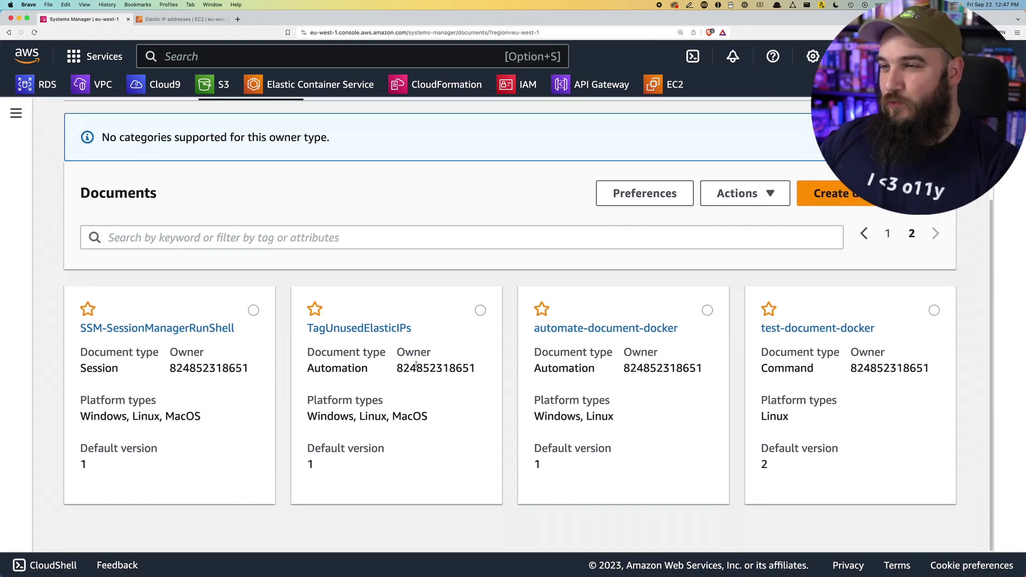
left_click(361, 328)
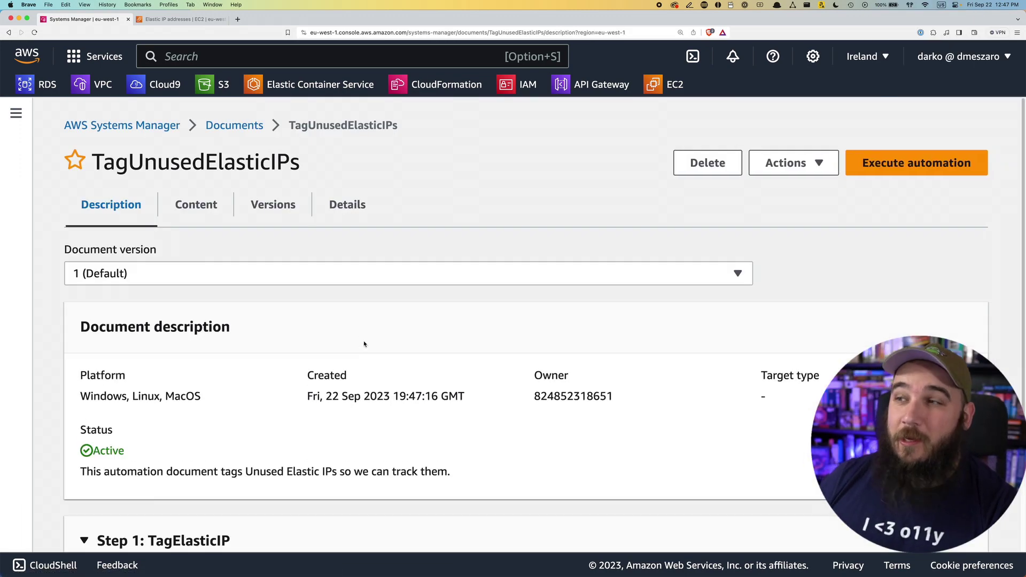
left_click(895, 164)
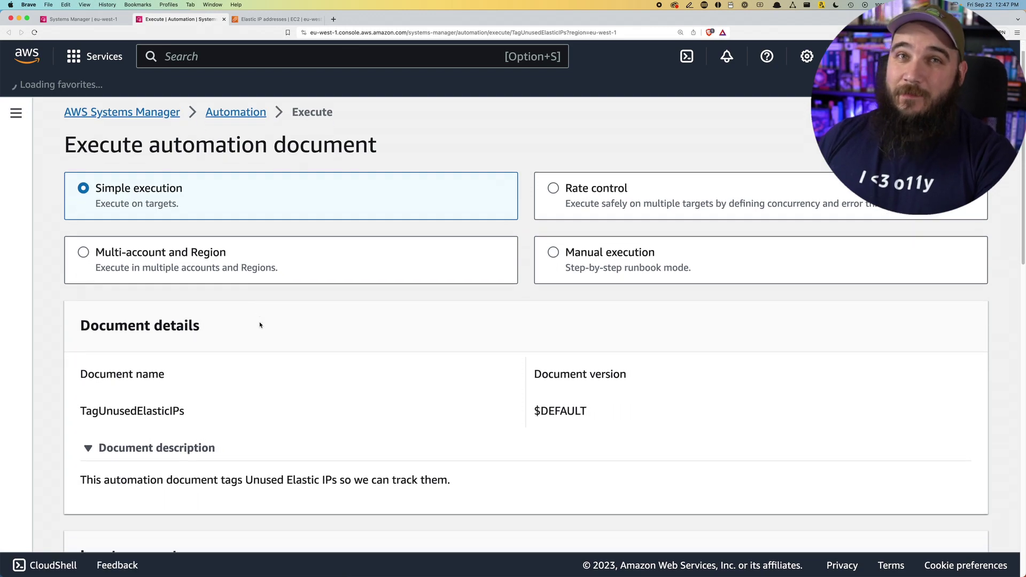
Step: Copy the allocation ID of Elastic IP 3.248.17.93 from the EC2 console into the automation's Resources parameter
scroll(259, 325, "down", 5)
left_click(171, 383)
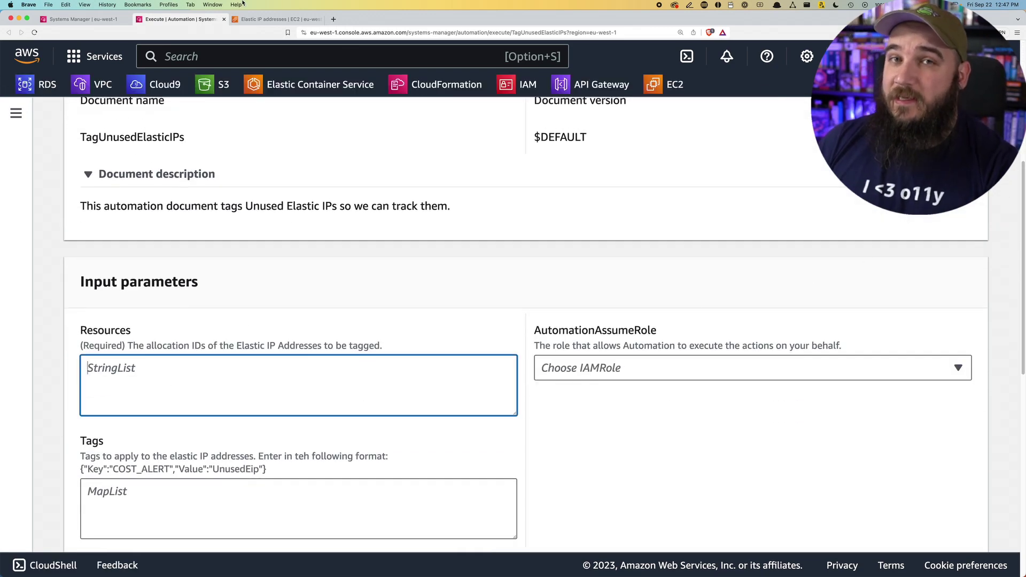
left_click(278, 24)
left_click(641, 229)
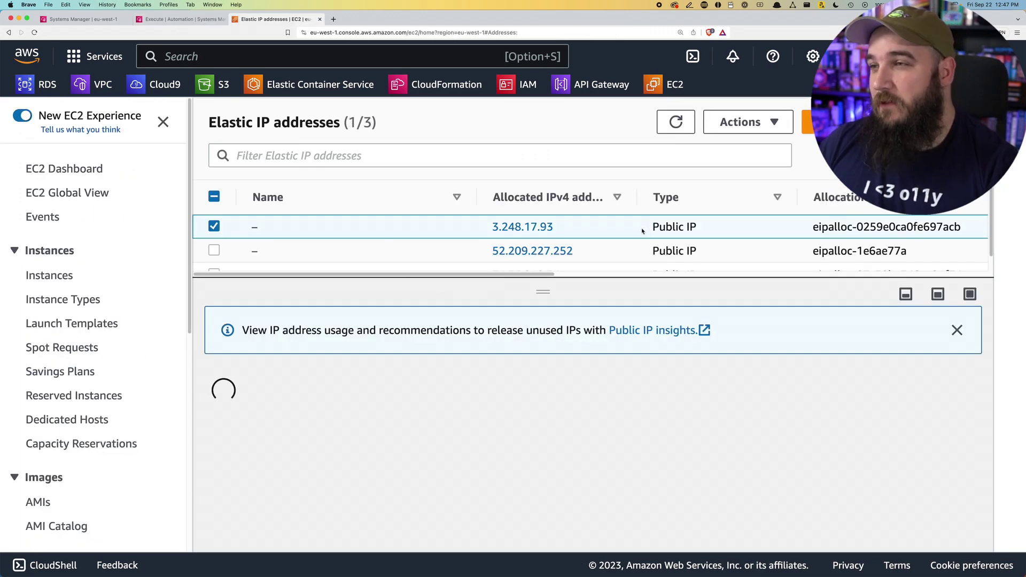
scroll(641, 427, "down", 3)
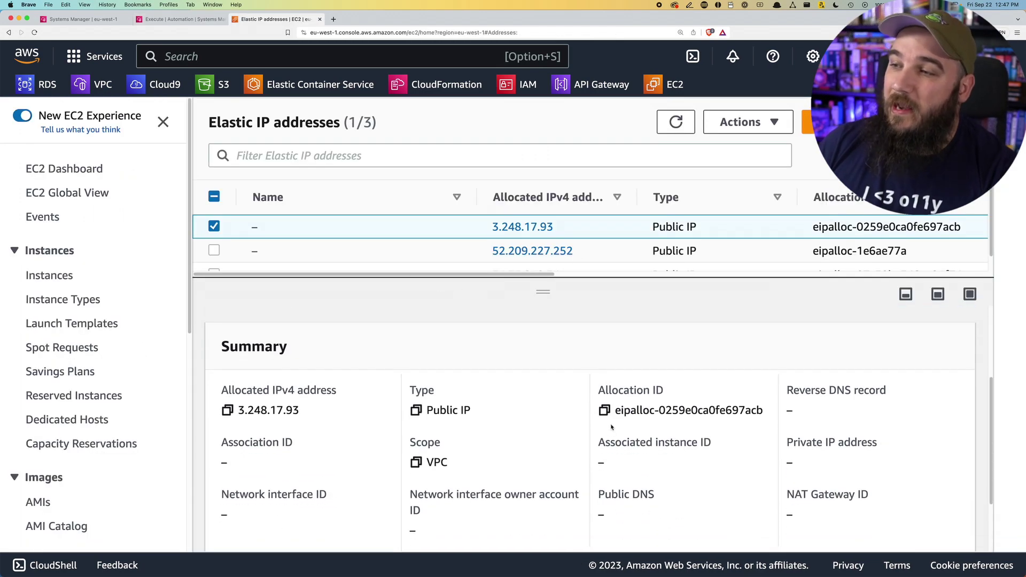
left_click(604, 410)
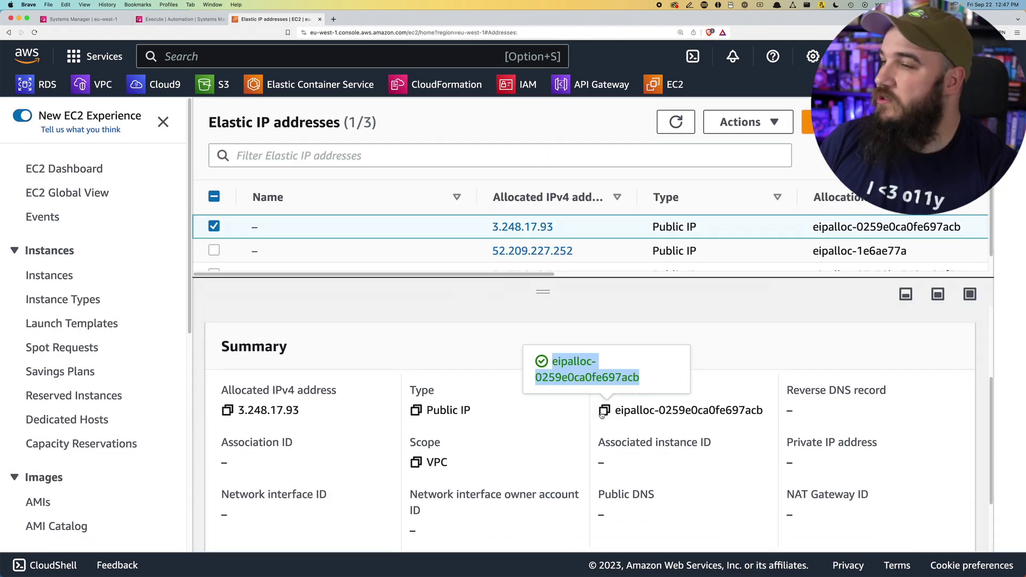
left_click(174, 19)
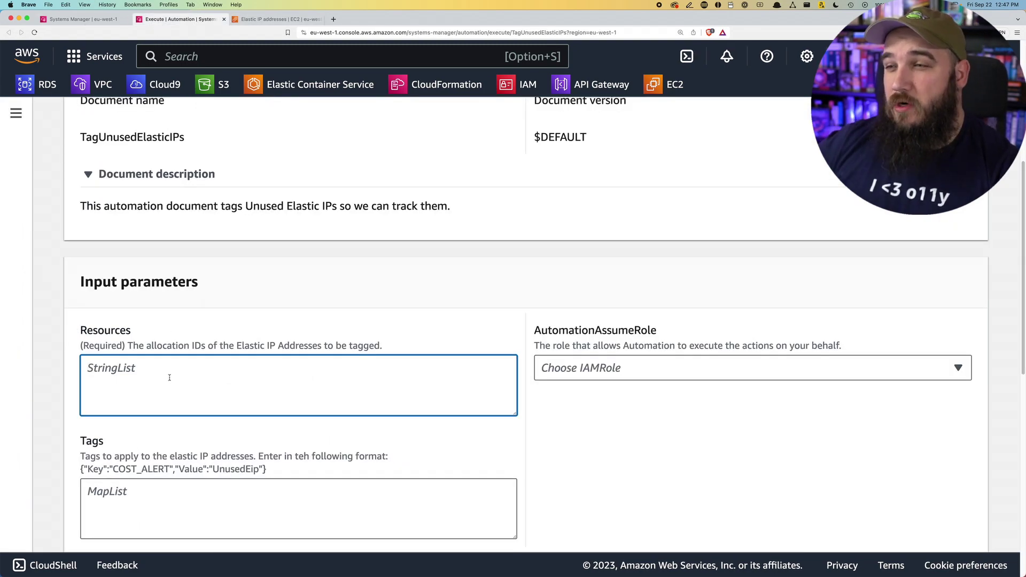
key("super+v")
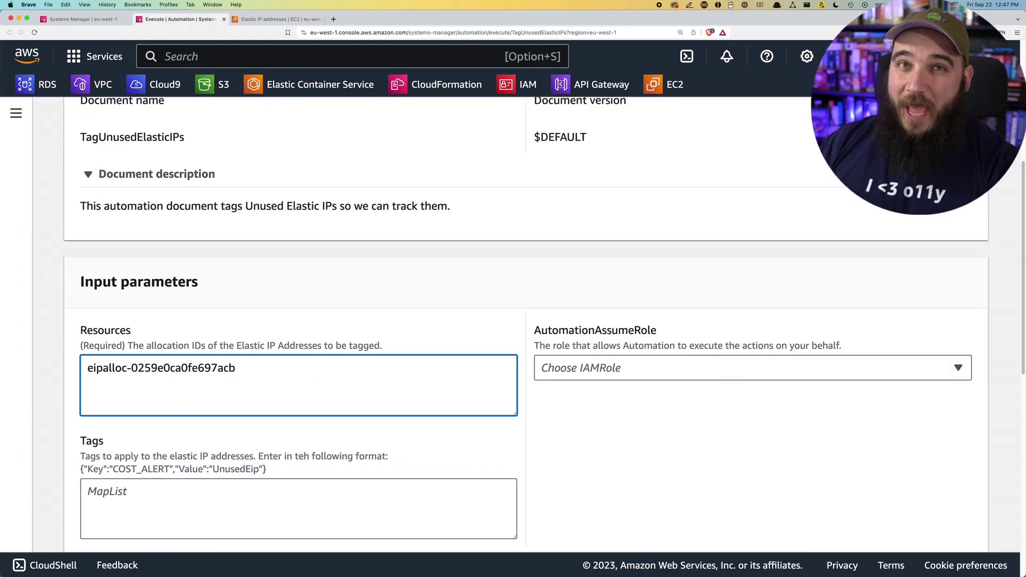
Step: Set the Tags input parameter to {"Key":"COST_ALERT","Value":"UnusedEip"}
key("super+Tab")
key("super+Tab")
scroll(399, 435, "down", 2)
left_click(237, 452)
key("super+v")
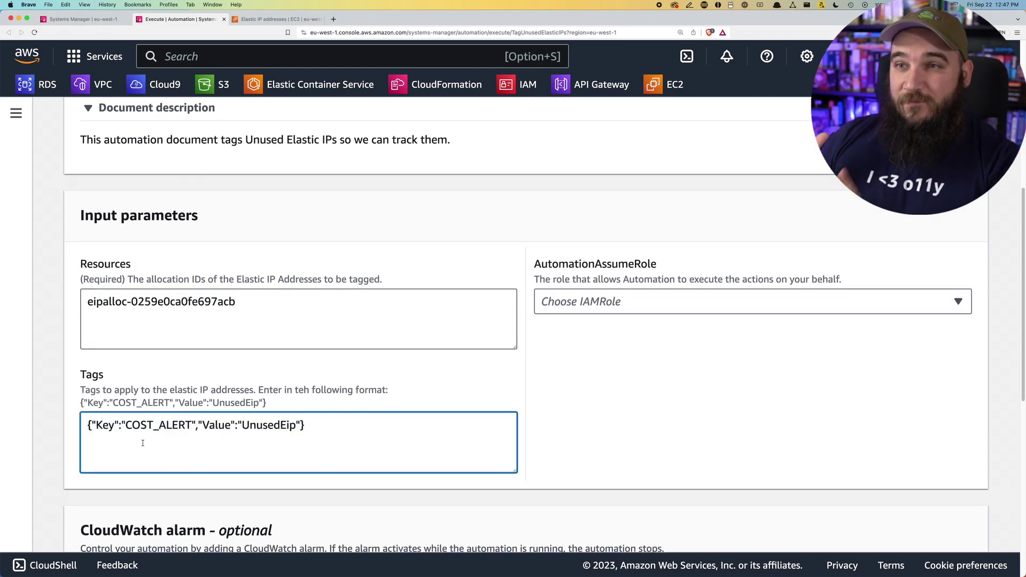
key("BackSpace")
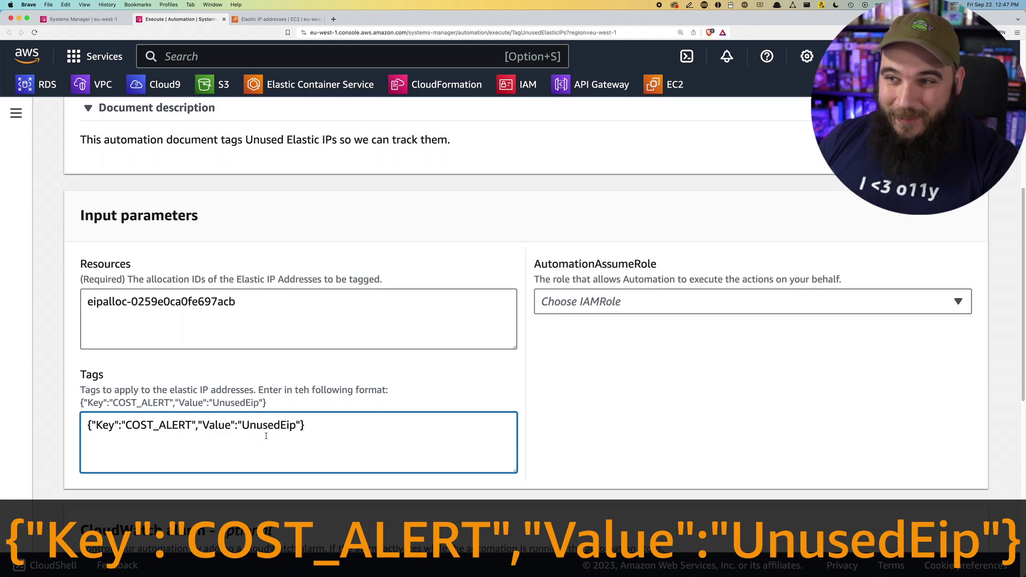
Step: Search the IAM roles for "ssm" and choose AmazonSSMRoleForAutomationAssumeQuickSetup as the AutomationAssumeRole
left_click(641, 295)
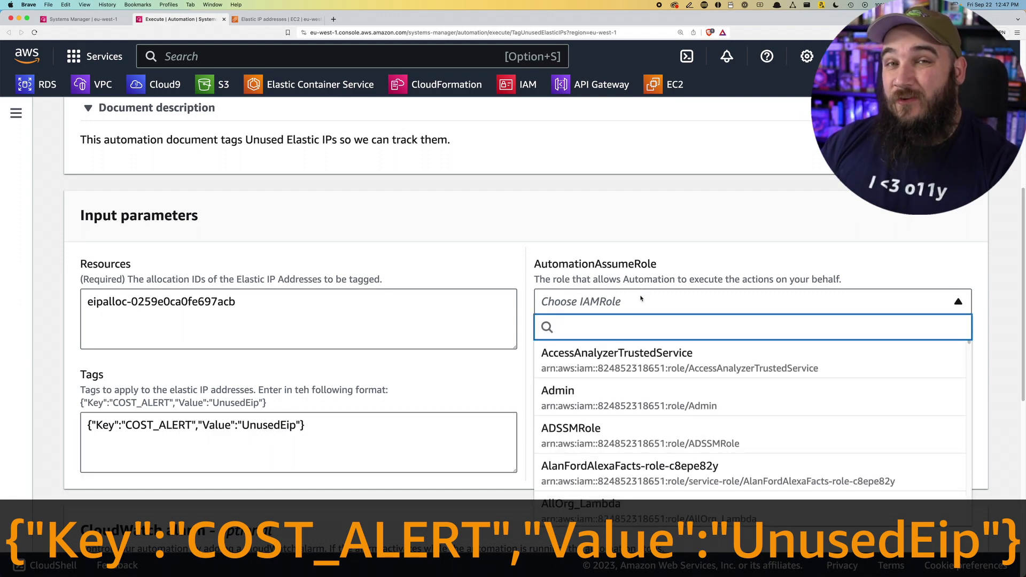
type("ssm")
left_click(668, 433)
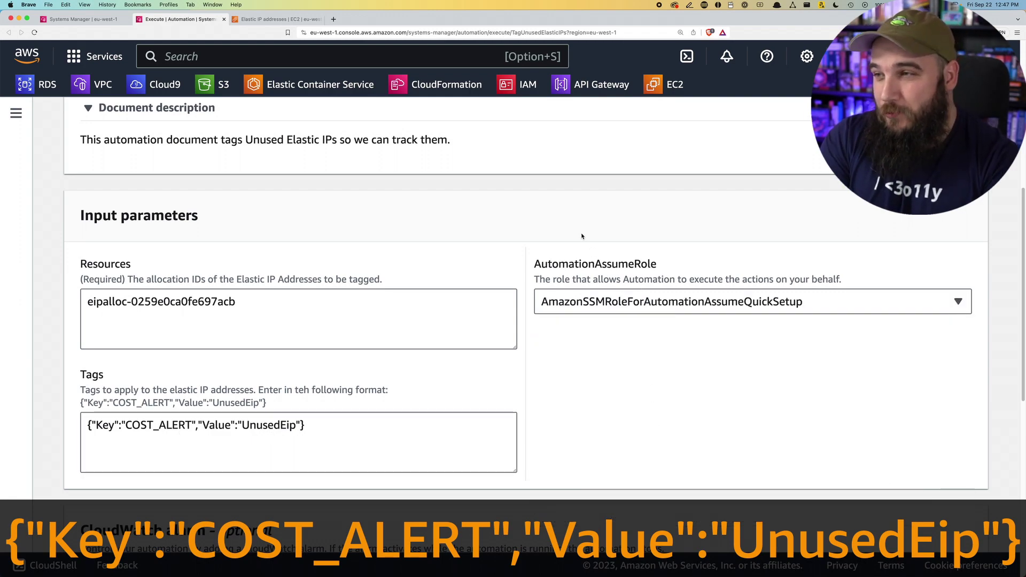
Step: Review the input parameters and execute the TagUnusedElasticIPs automation
scroll(575, 363, "down", 6)
scroll(577, 328, "up", 7)
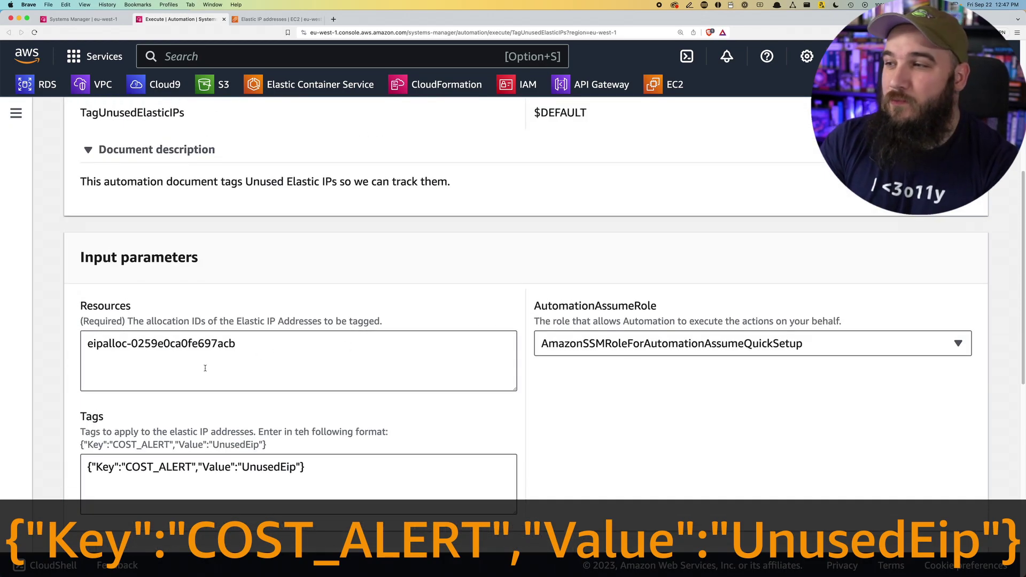
scroll(407, 490, "down", 9)
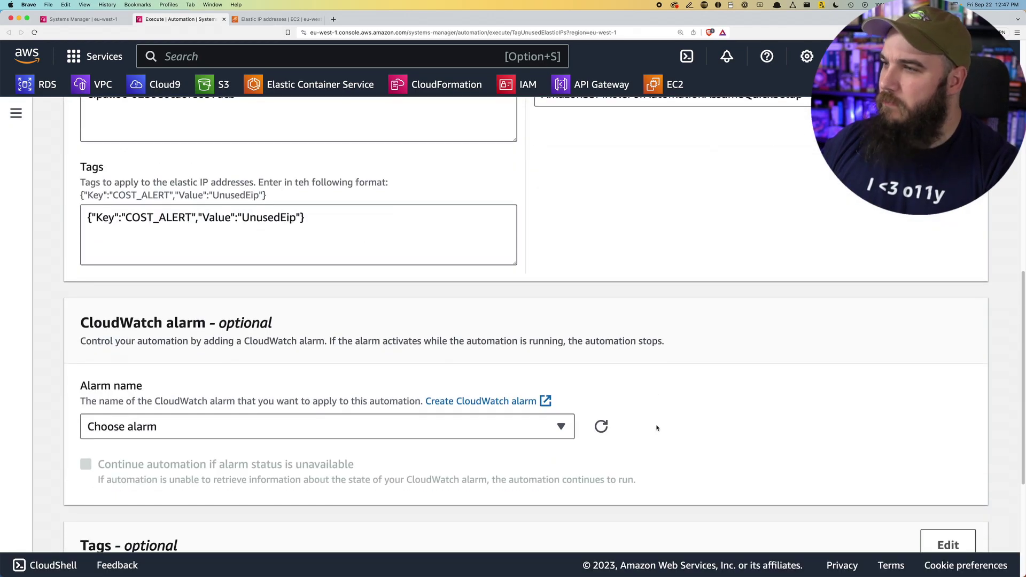
left_click(965, 529)
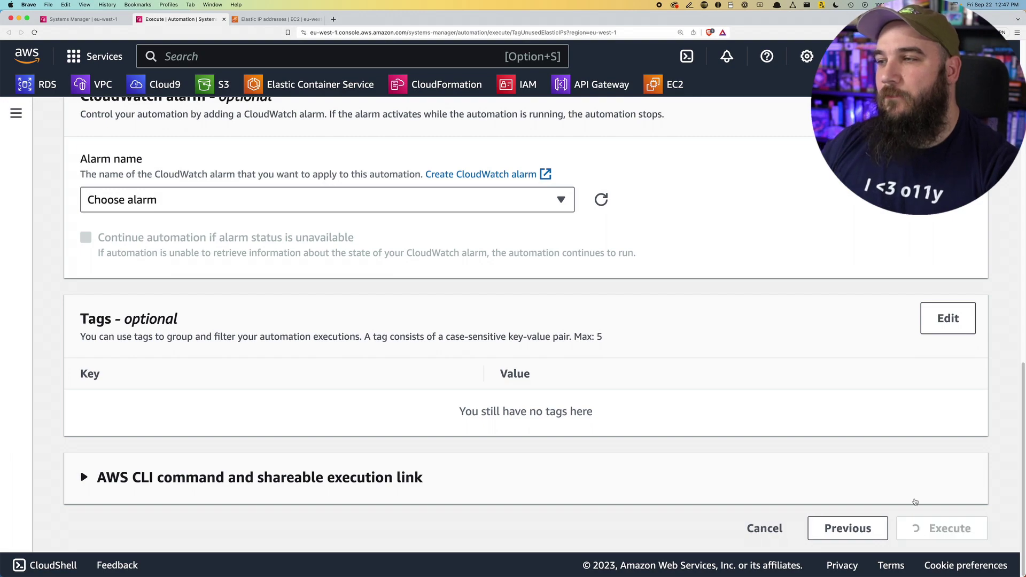
scroll(583, 348, "down", 6)
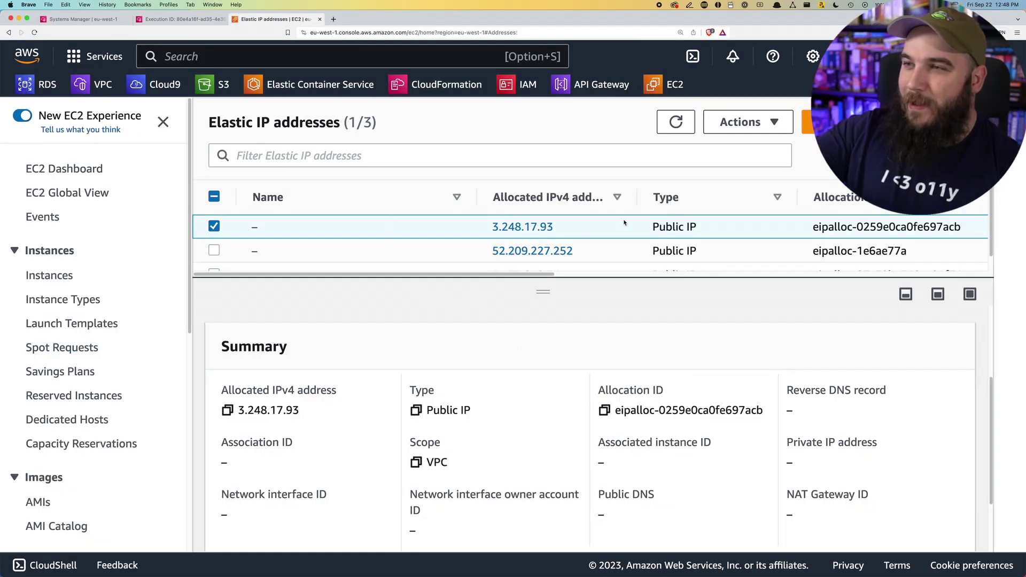
Step: Reload the Elastic IP addresses page and check the tags of address 3.248.17.93 for the COST_ALERT key and its value
left_click(321, 415)
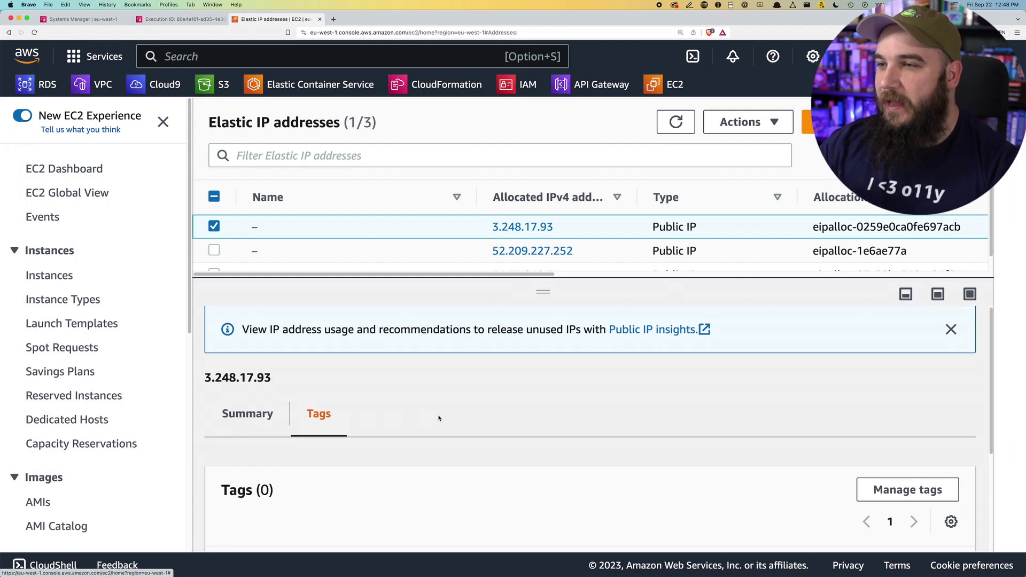
scroll(461, 456, "down", 5)
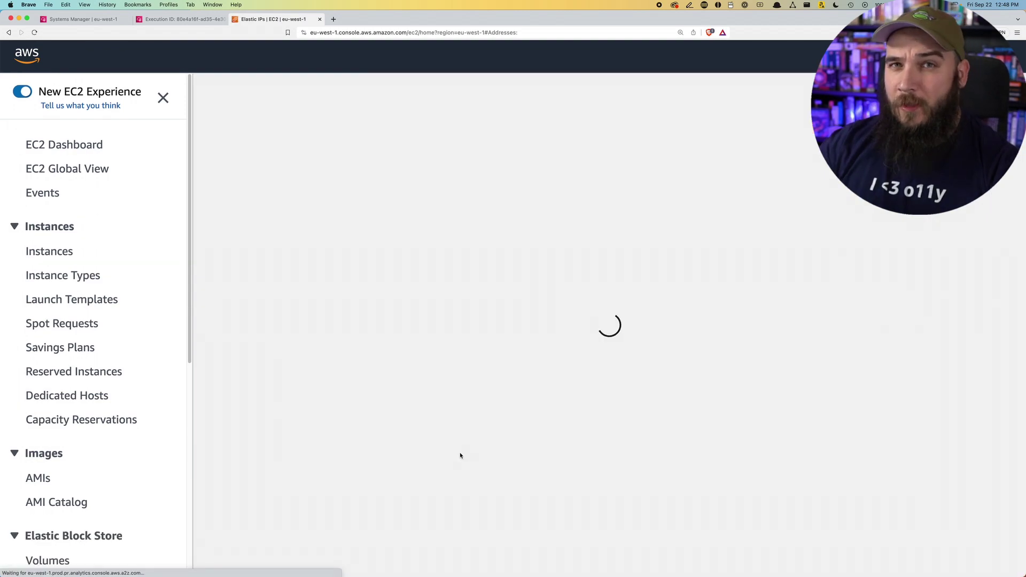
left_click(371, 231)
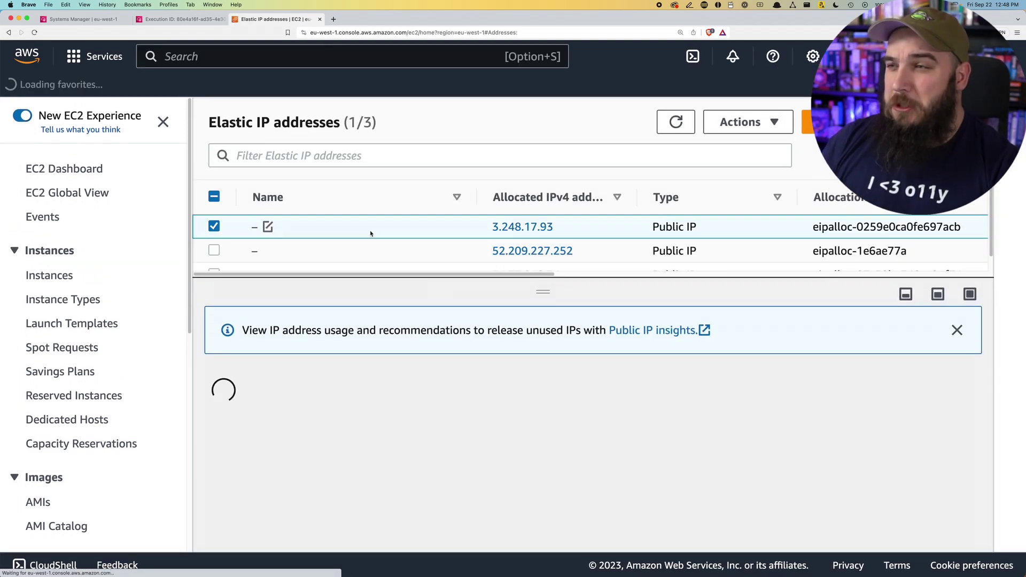
scroll(346, 357, "down", 4)
scroll(346, 356, "up", 4)
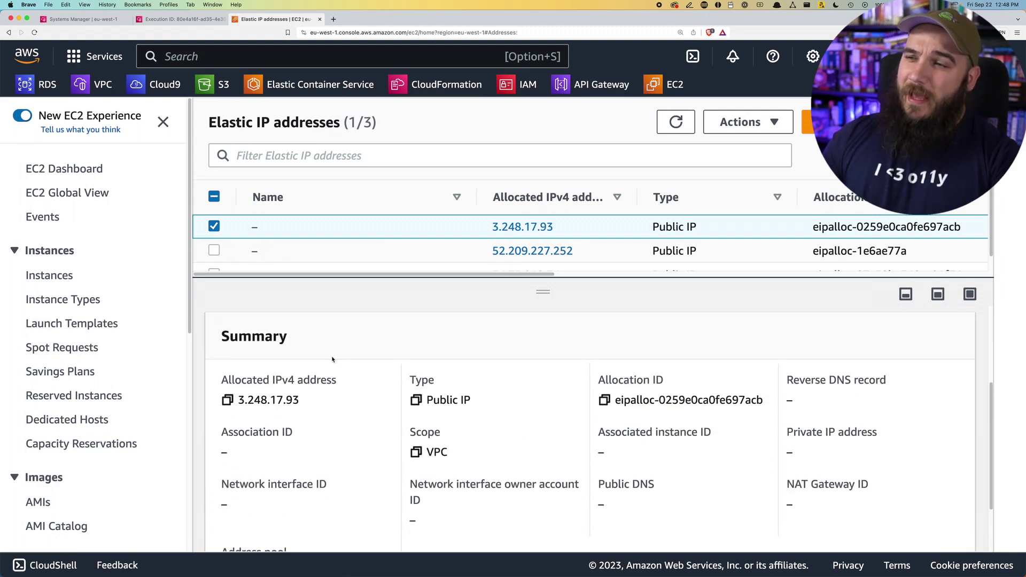
left_click(320, 337)
scroll(721, 499, "down", 1)
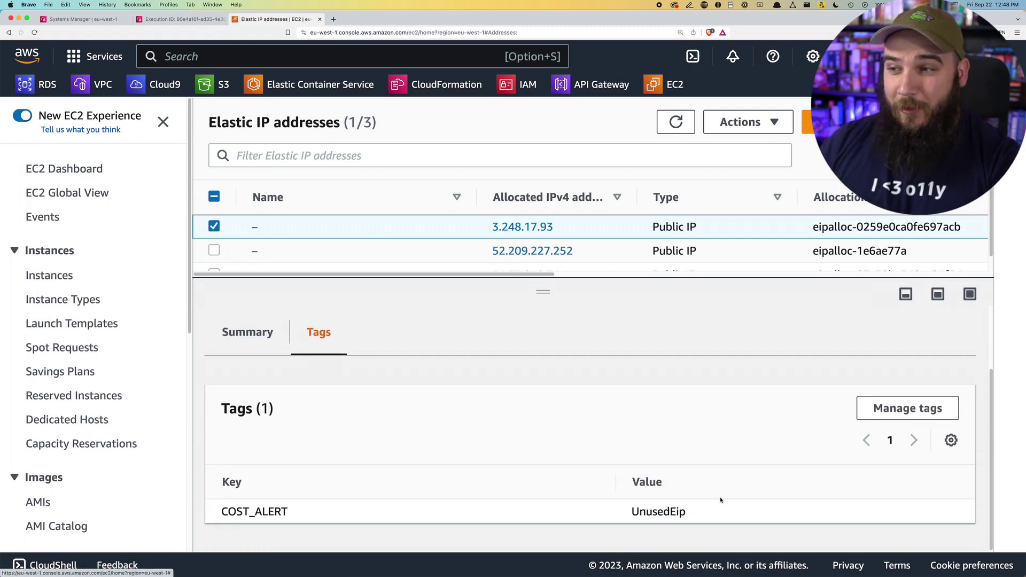
double_click(653, 512)
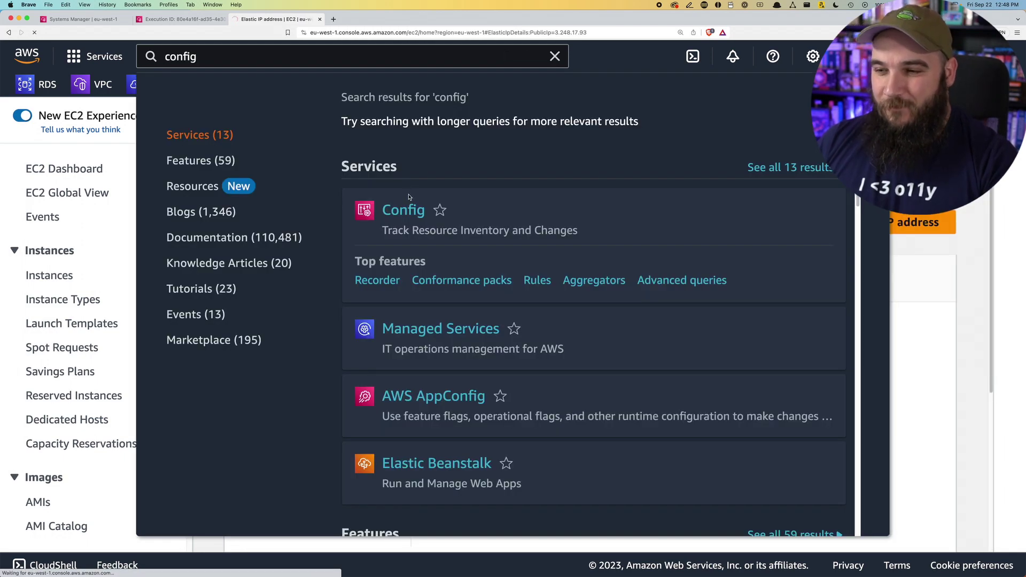
Step: Switch to AWS Config and open the details of the eip-attached-steph rule
left_click(408, 202)
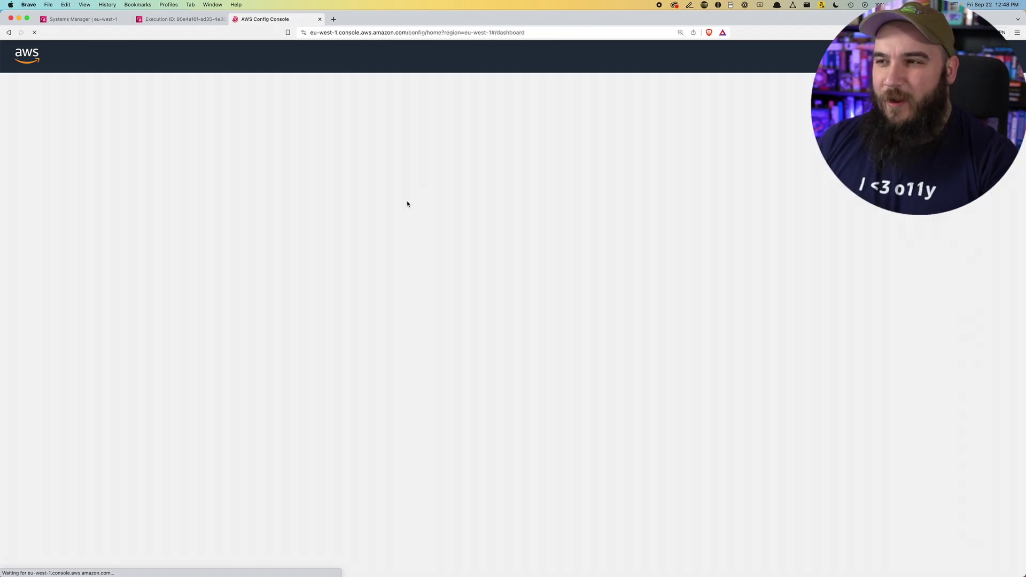
scroll(403, 362, "down", 1)
left_click(40, 221)
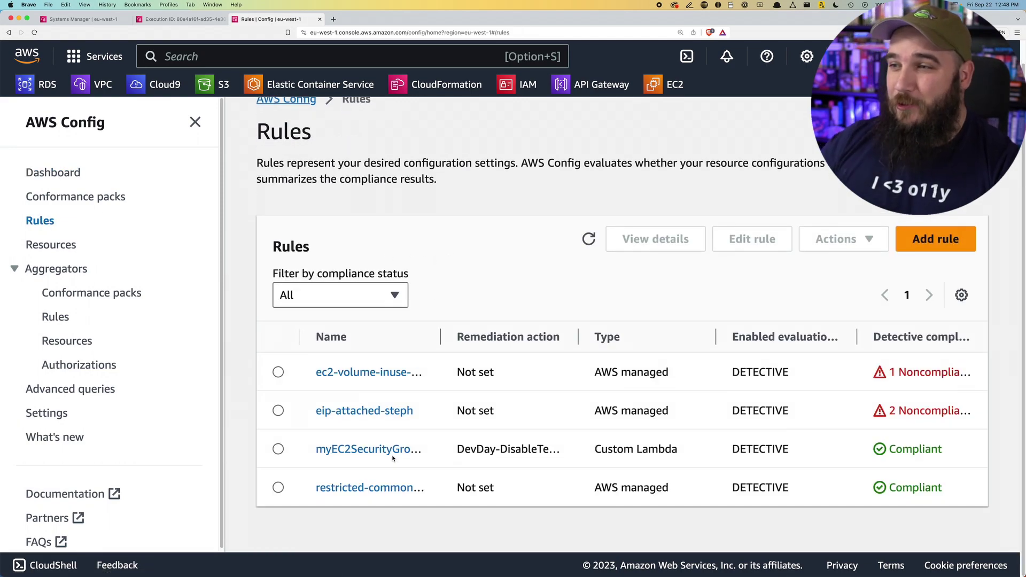
left_click(348, 415)
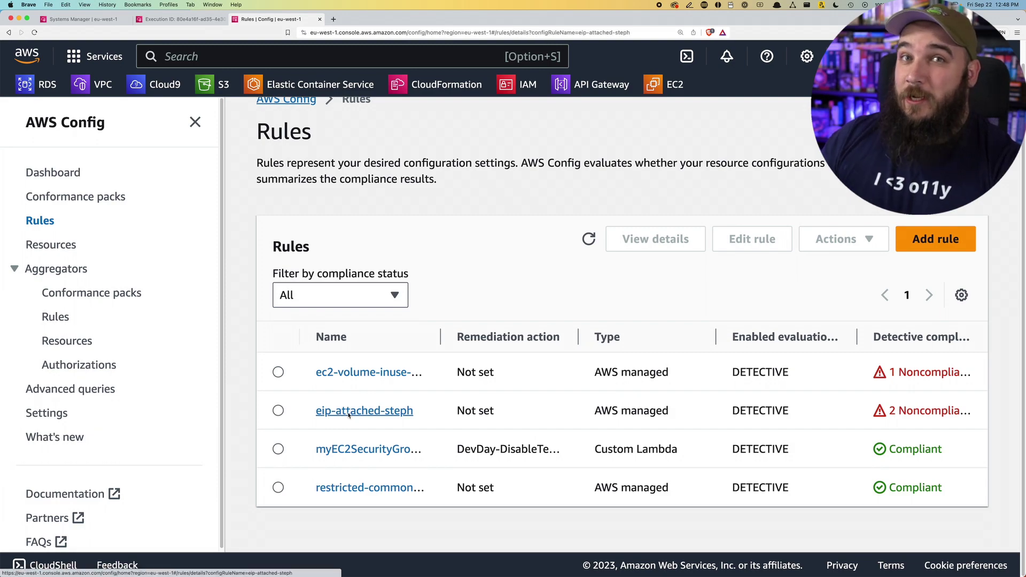
scroll(698, 360, "down", 3)
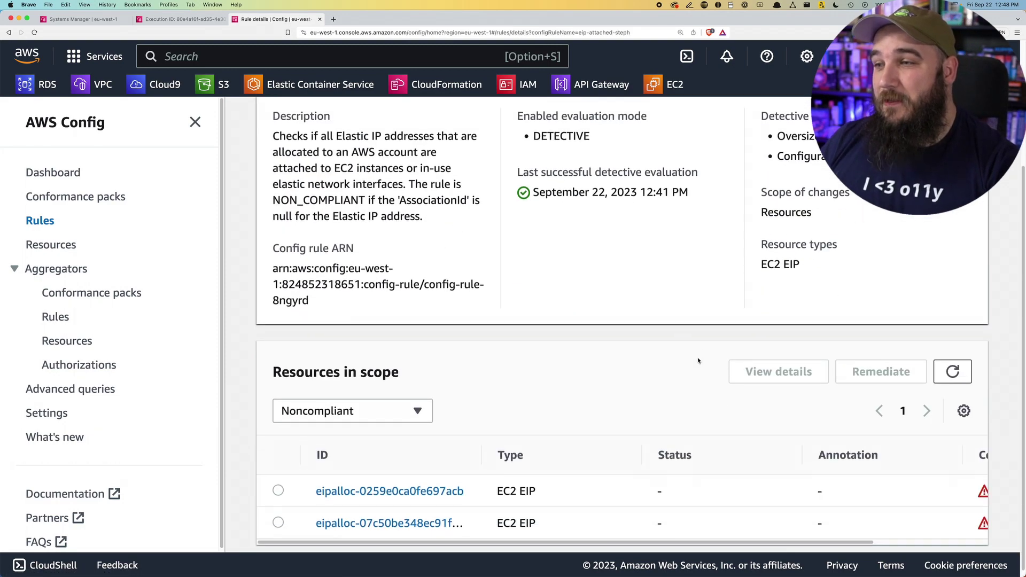
Step: Open the first noncompliant Elastic IP in scope and start managing remediation for its eip-attached-steph rule
left_click(352, 484)
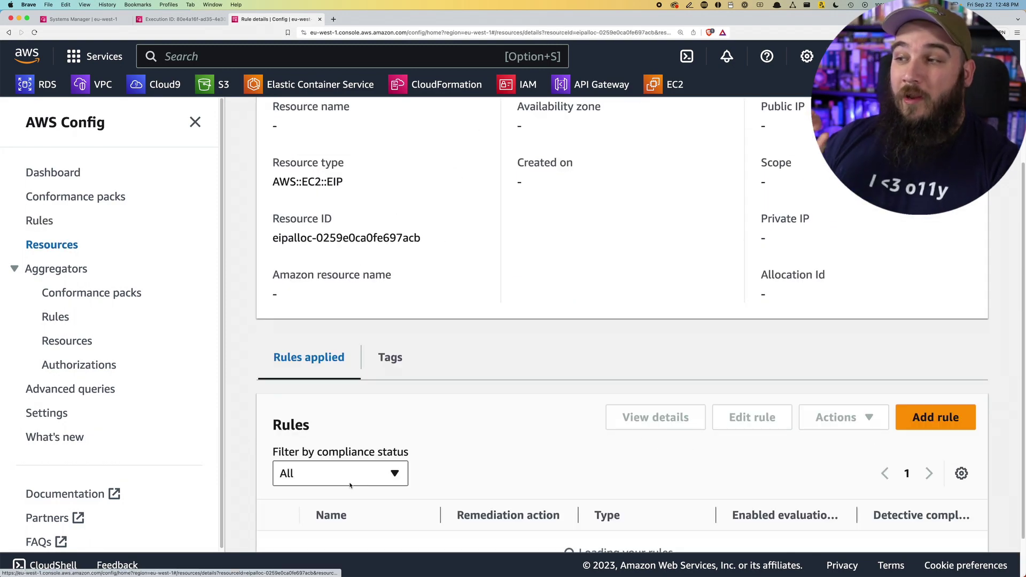
scroll(556, 349, "down", 3)
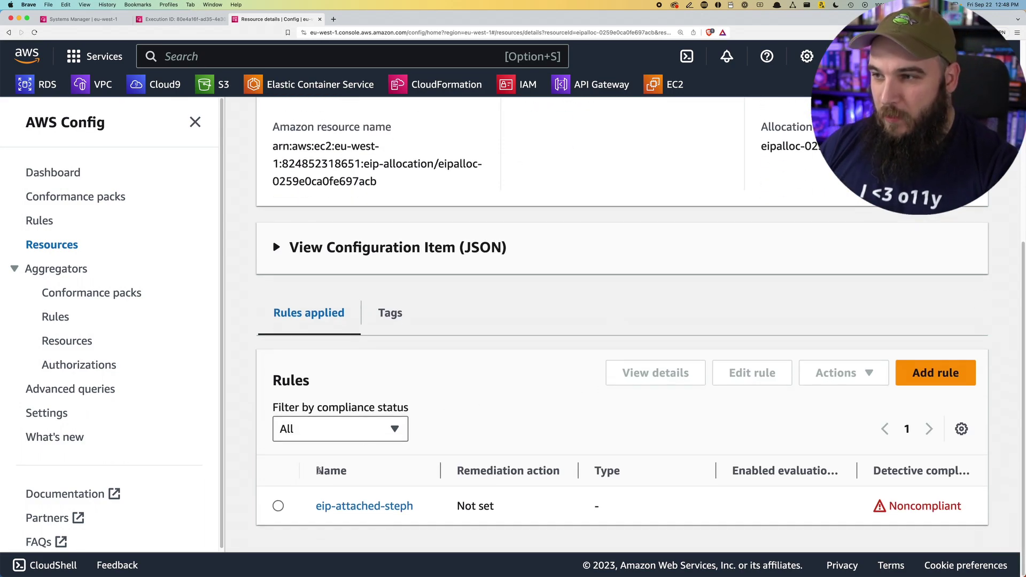
left_click(276, 507)
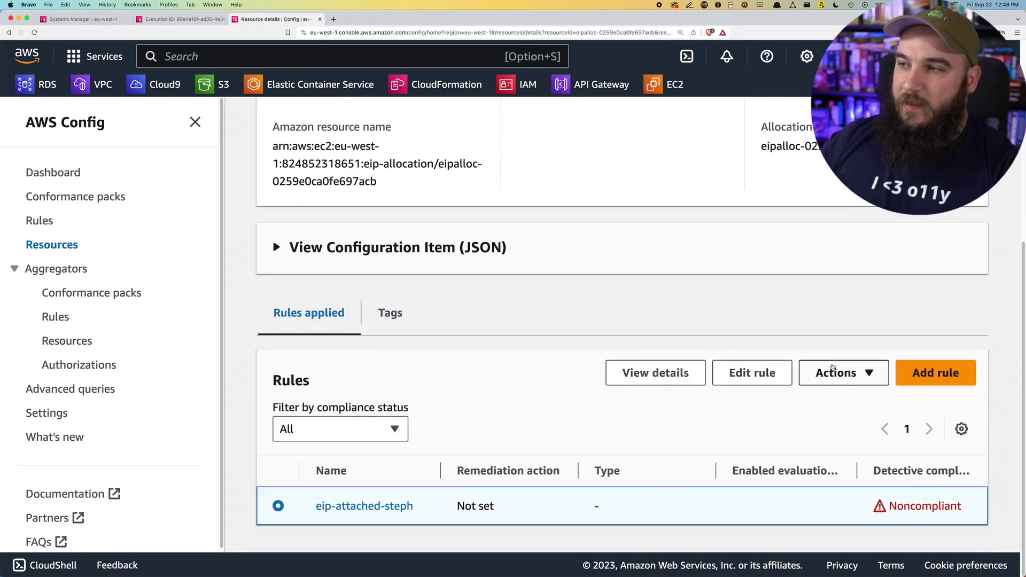
left_click(834, 370)
left_click(854, 405)
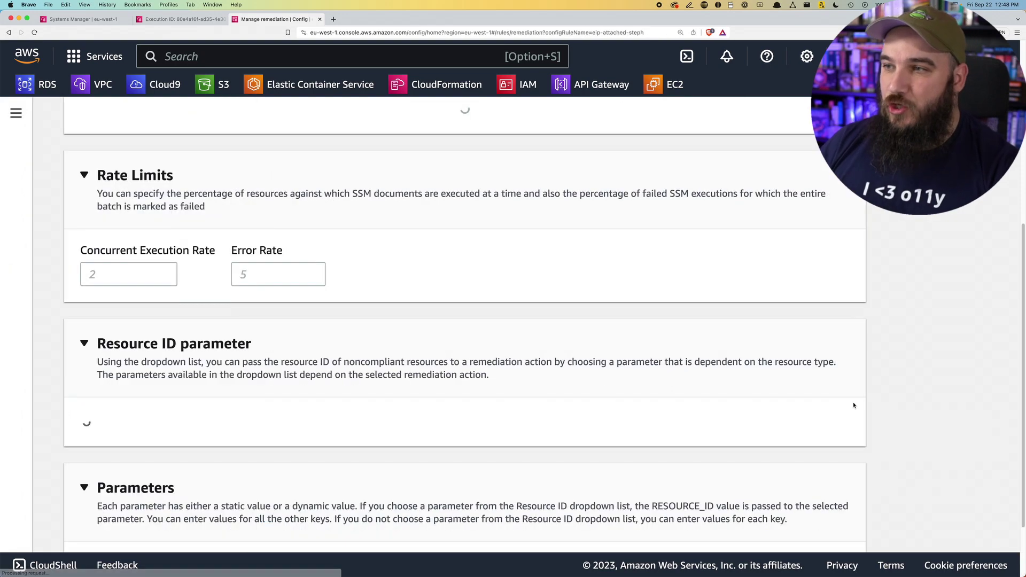
Step: Search the remediation actions for "Tag", choose TagUnusedElasticIPs and collapse the remediation action details
scroll(169, 371, "up", 6)
left_click(169, 371)
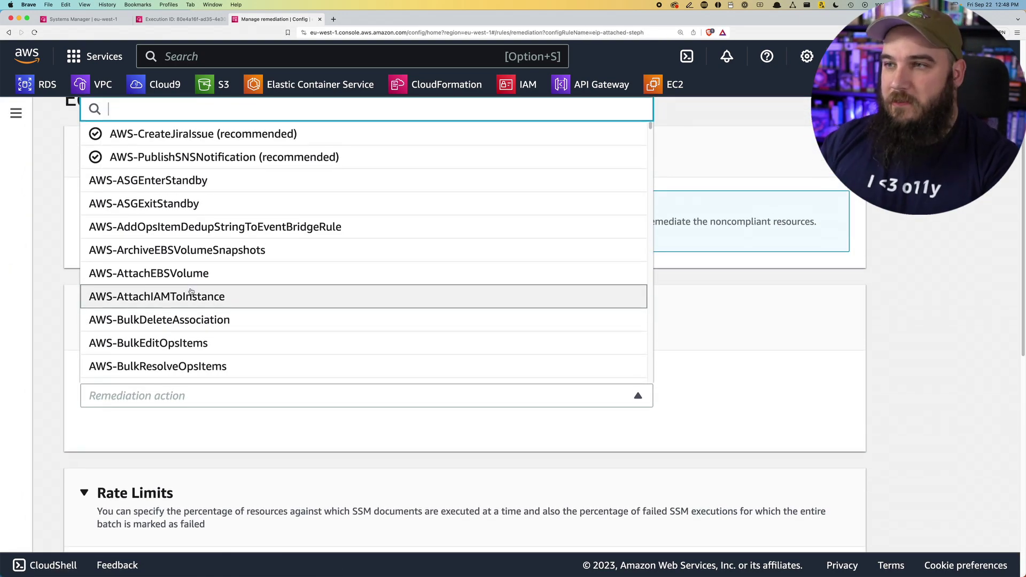
type("Tag")
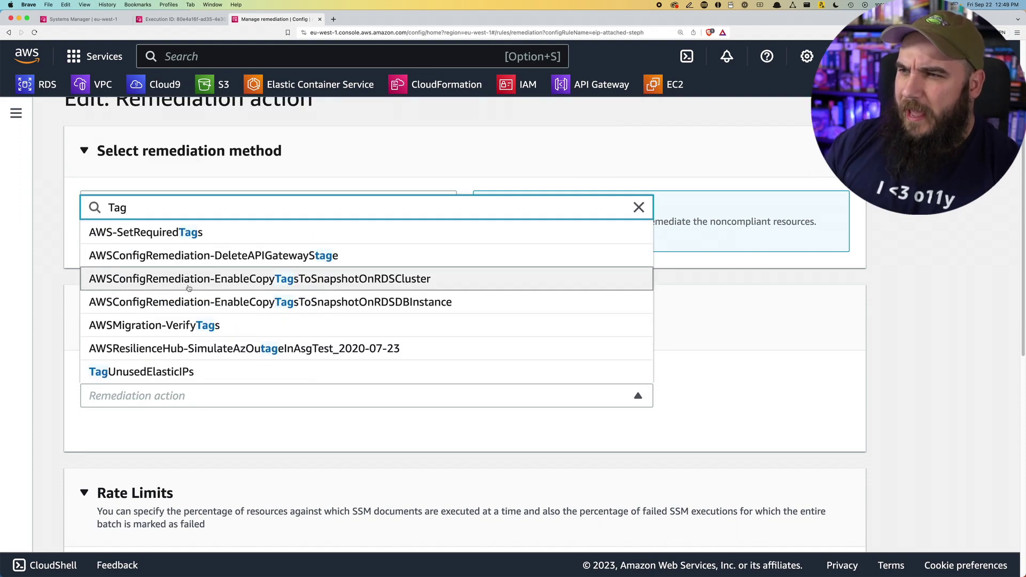
left_click(165, 374)
left_click(372, 348)
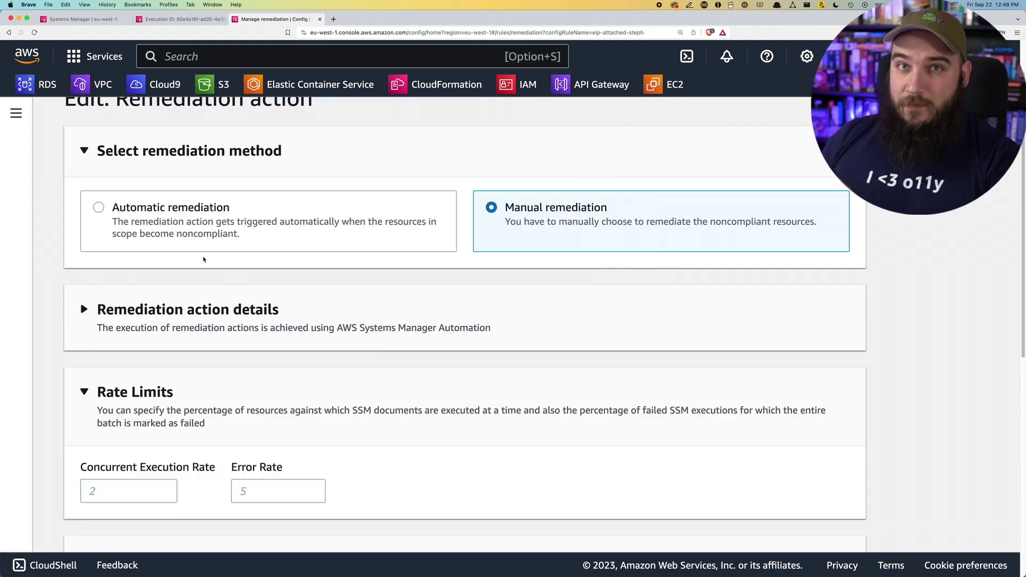
Step: Set the remediation method to automatic and expand the remediation action details
left_click(178, 214)
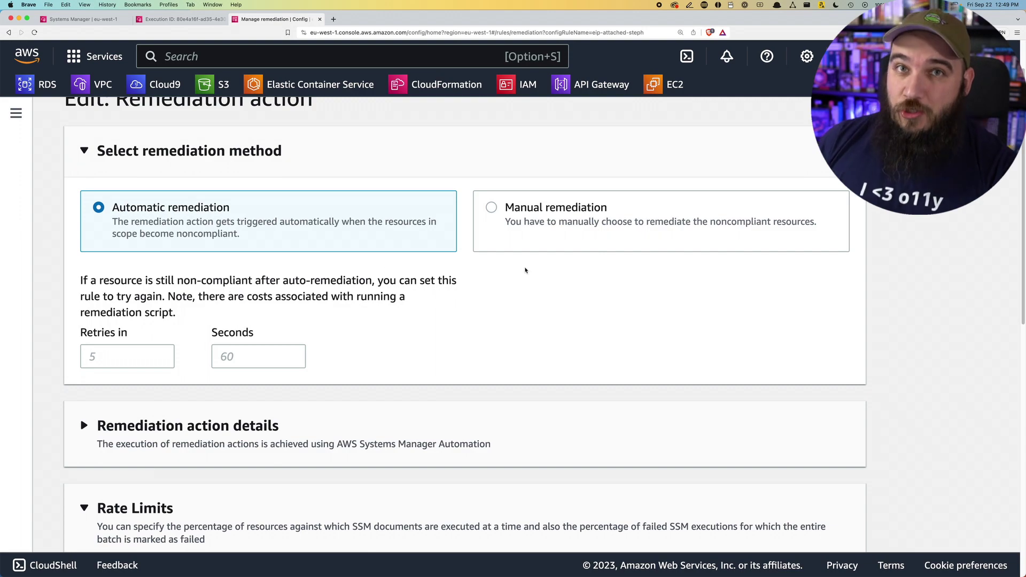
scroll(427, 310, "down", 3)
left_click(248, 307)
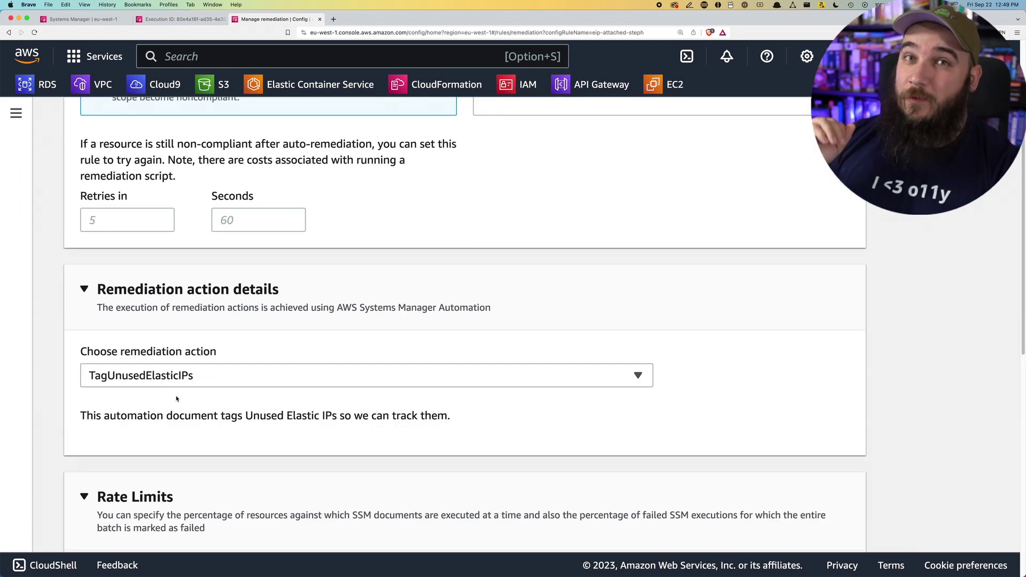
Step: Set the Resource ID parameter to Resources and collapse that section
scroll(177, 398, "down", 10)
left_click(199, 320)
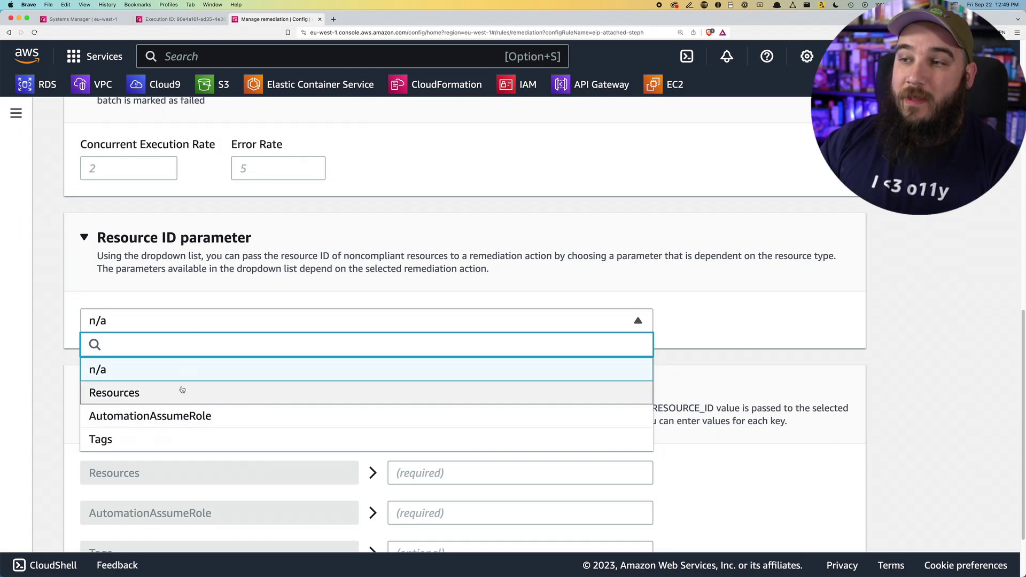
left_click(166, 395)
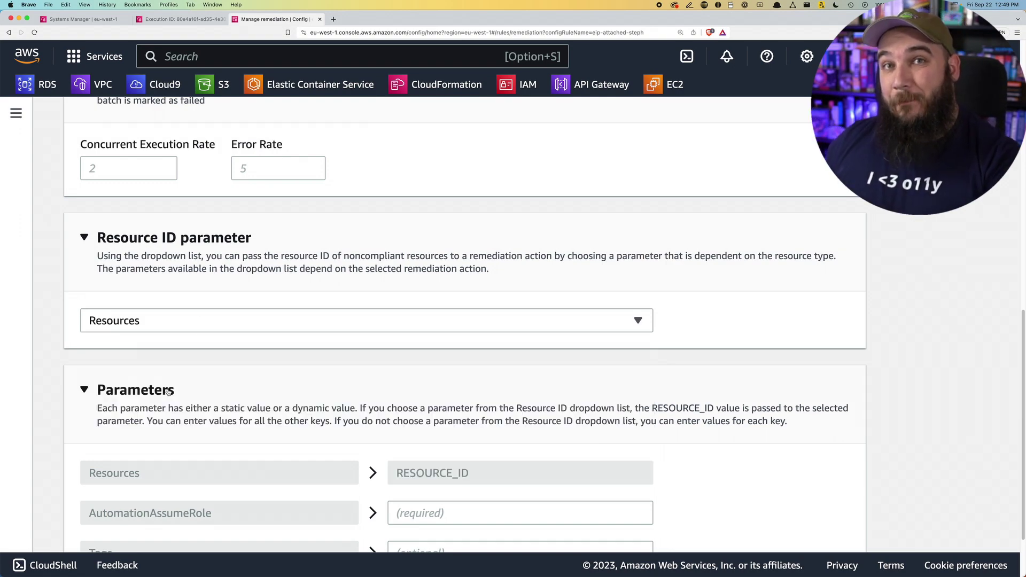
left_click(344, 279)
scroll(342, 300, "down", 1)
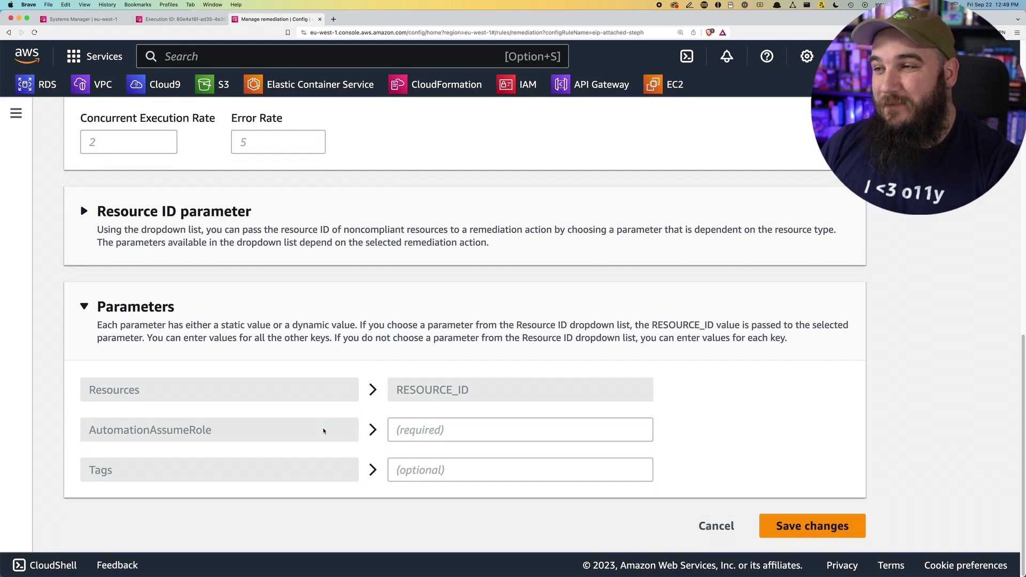
Step: Set the remediation's Tags parameter to {"Key":"COST_ALERT","Value":"UnusedEip"}
left_click(439, 431)
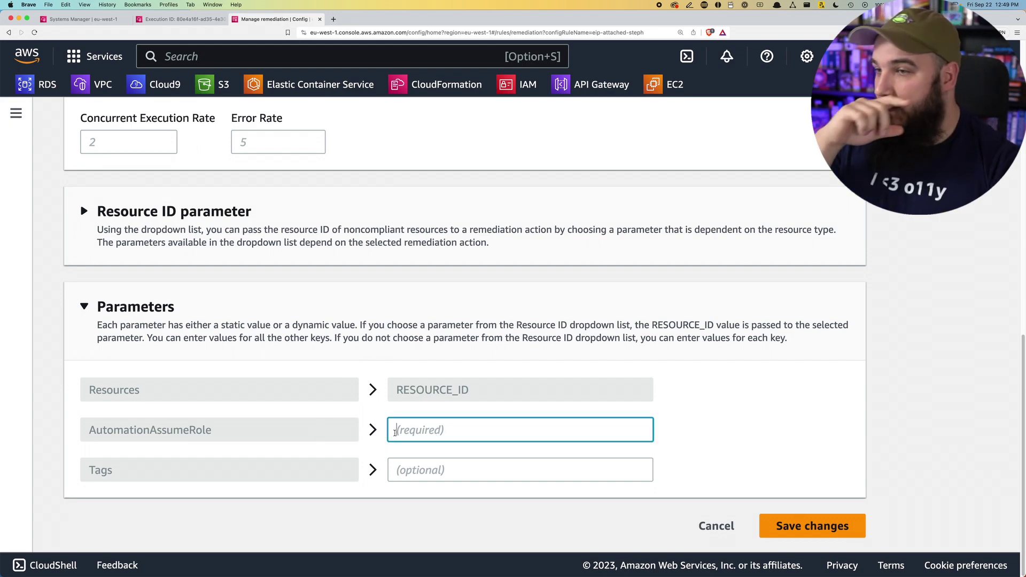
left_click(414, 471)
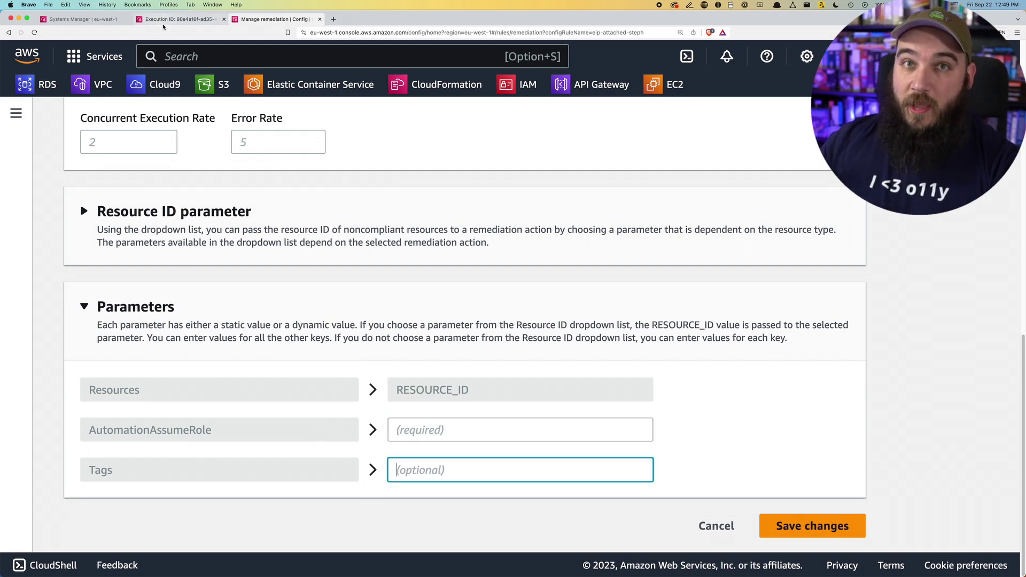
key("super+Tab")
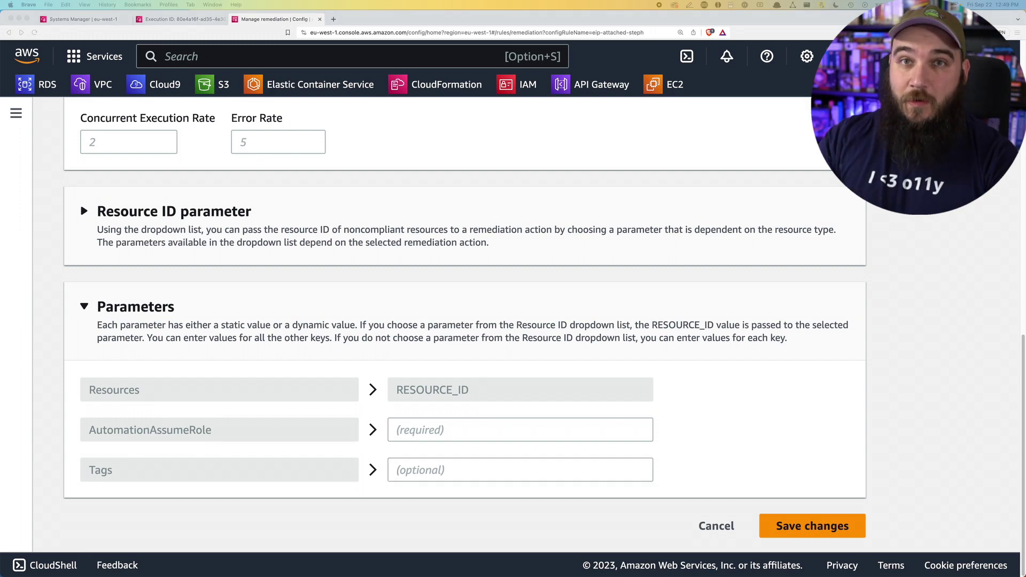
left_click(465, 470)
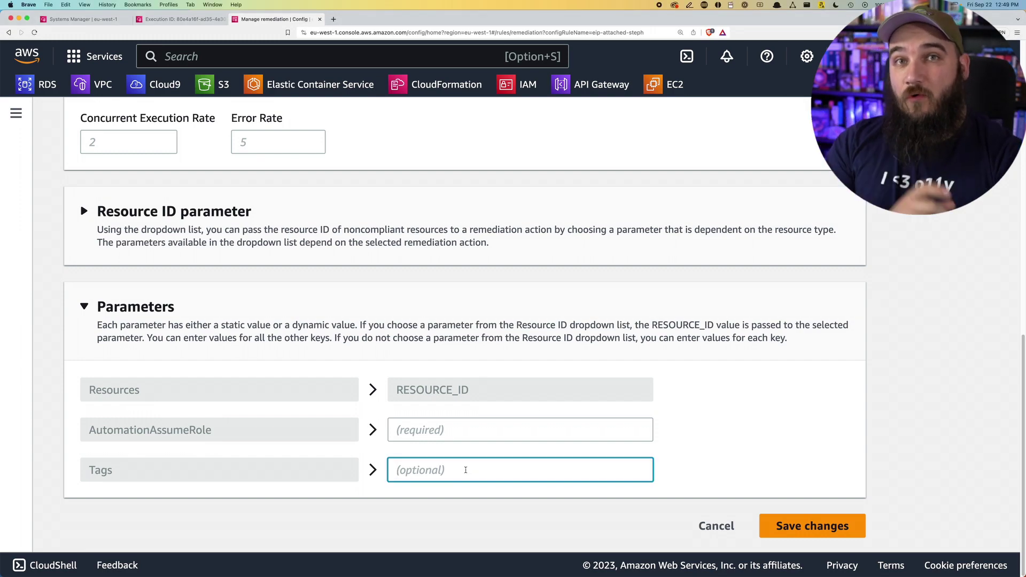
type("{\"Key\":\"COST_ALERT\",\"Value\":\"UnusedEip\"}")
Step: Paste the ARN of the AmazonSSMRoleForAutomationAssumeQuickSetup role as the AutomationAssumeRole parameter and save the remediation changes
left_click(448, 431)
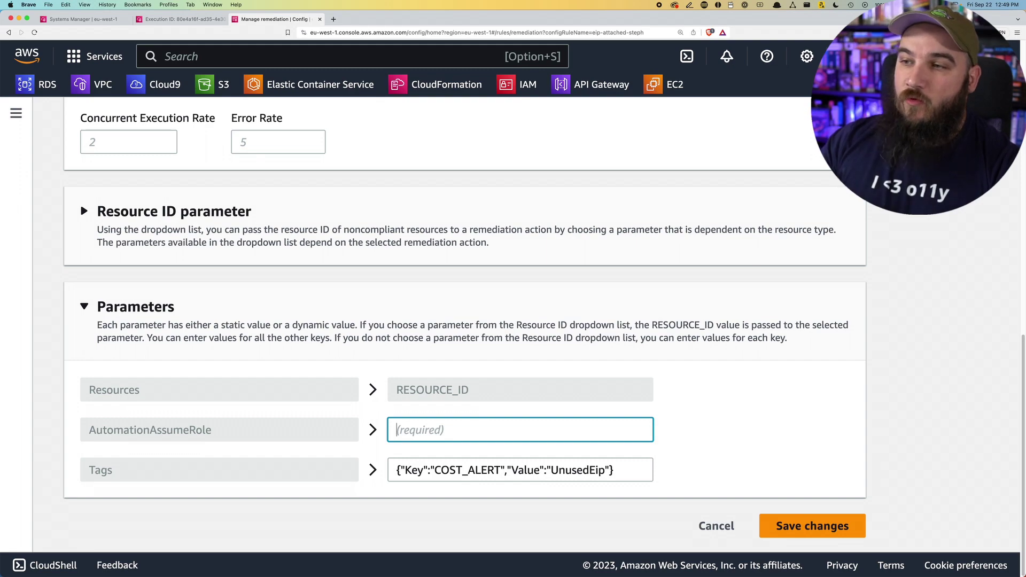
key("super+v")
left_click_drag(564, 435, 275, 439)
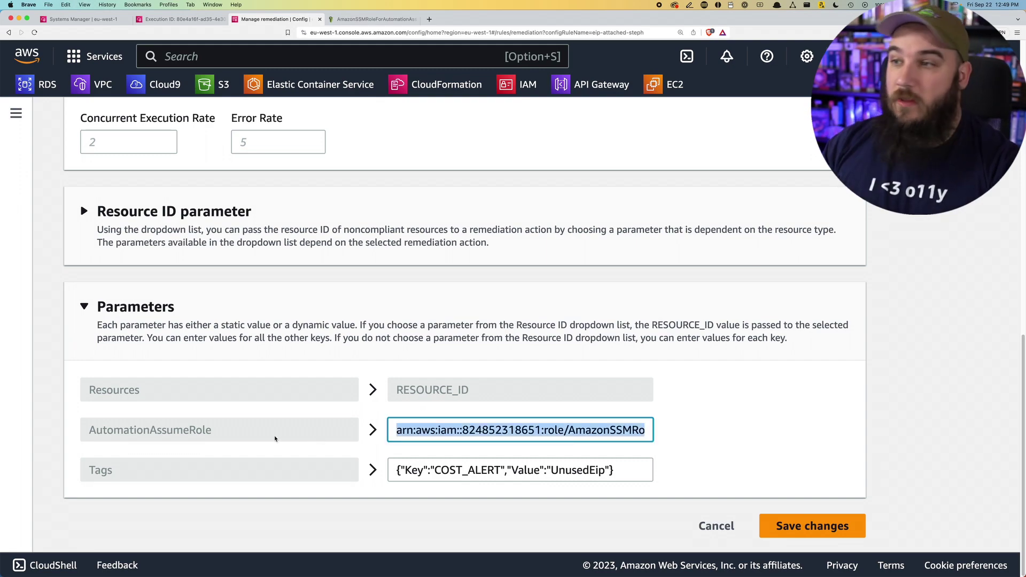
left_click(550, 431)
left_click(827, 534)
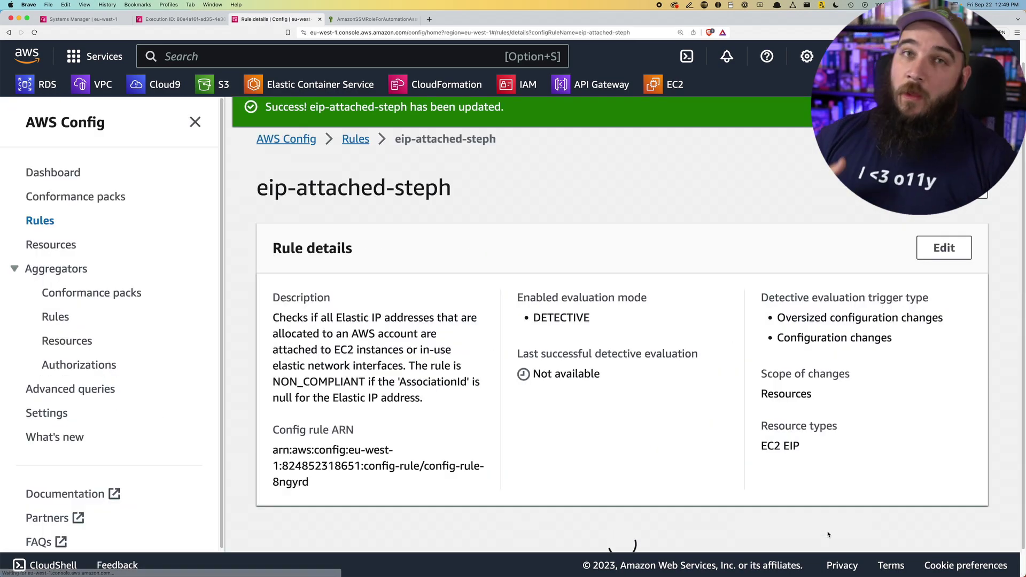
Step: Review the eip-attached-steph rule's remediation action, its parameters and the resources in scope
scroll(518, 298, "down", 4)
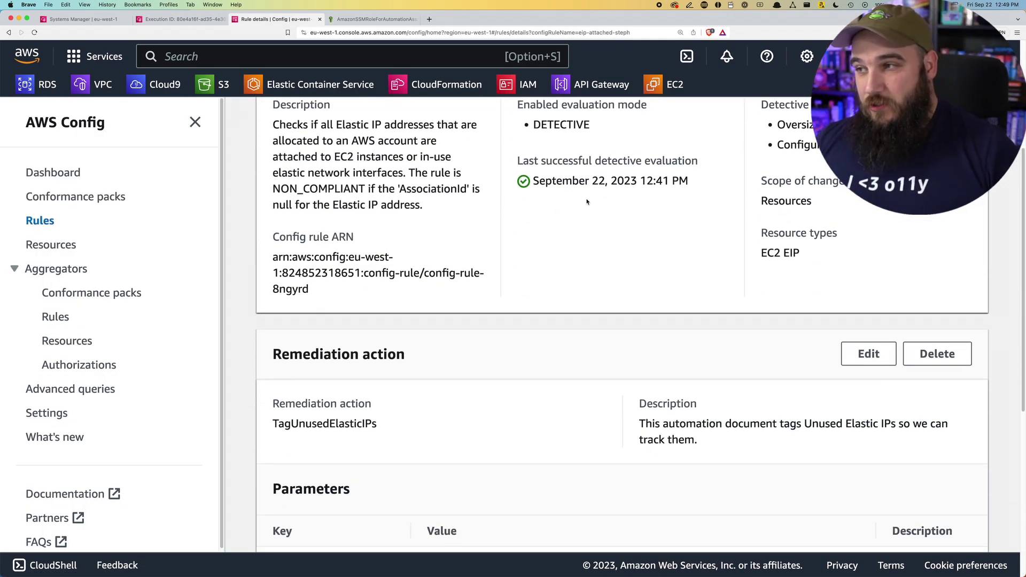
scroll(596, 290, "down", 6)
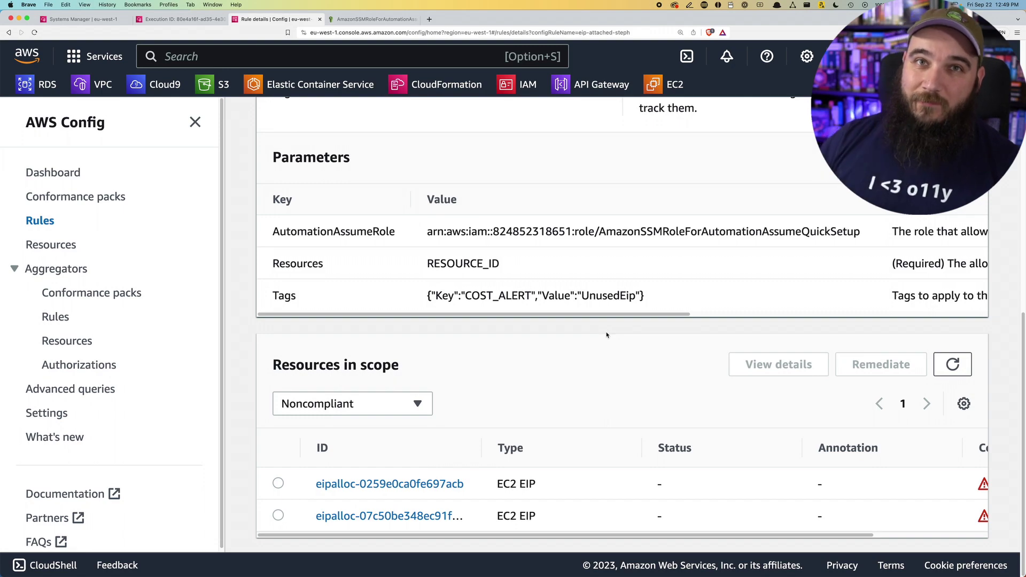
scroll(627, 360, "up", 10)
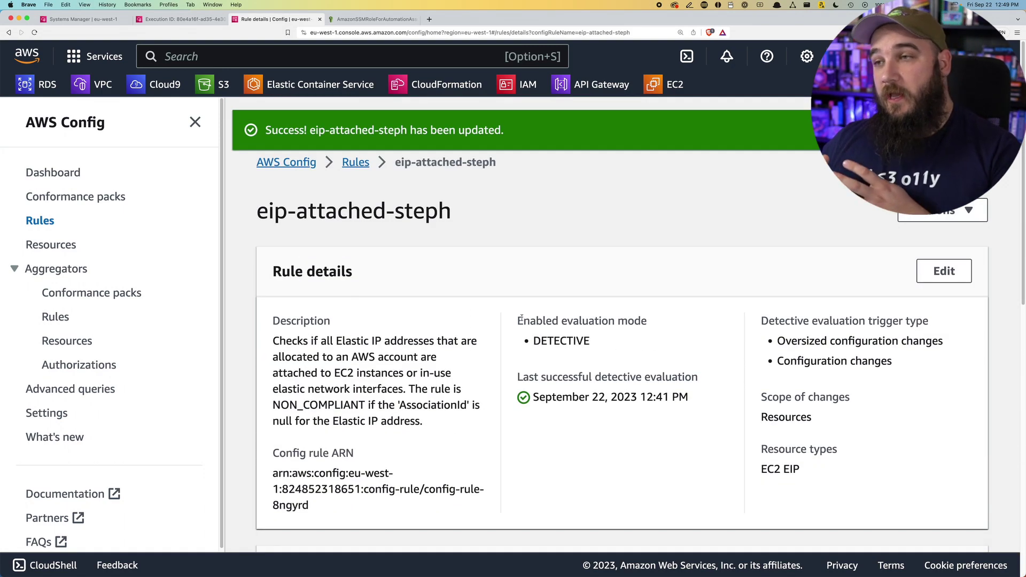
Step: Return to the list of Config rules, select eip-attached-steph and view its details
left_click(40, 221)
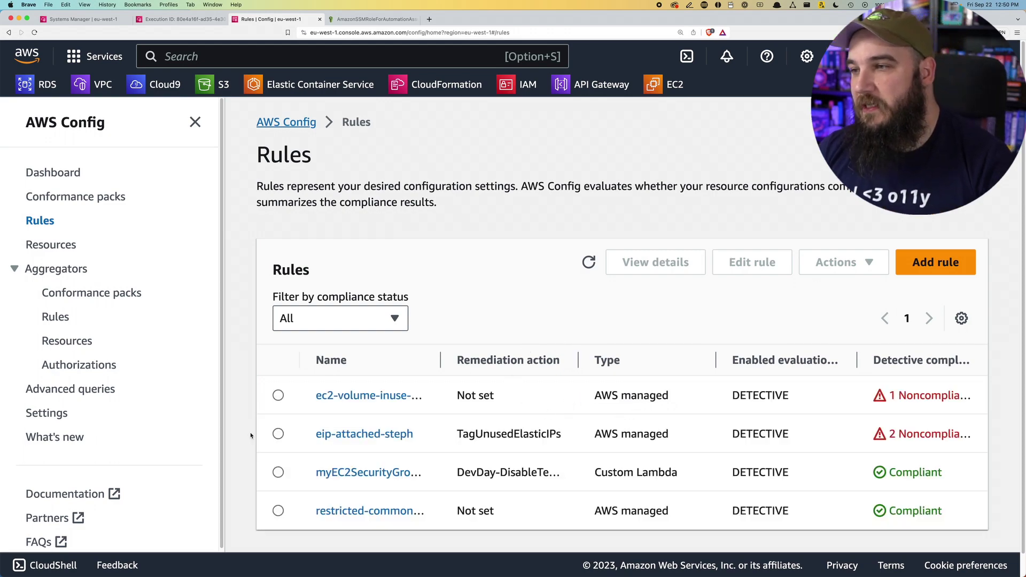
left_click(624, 431)
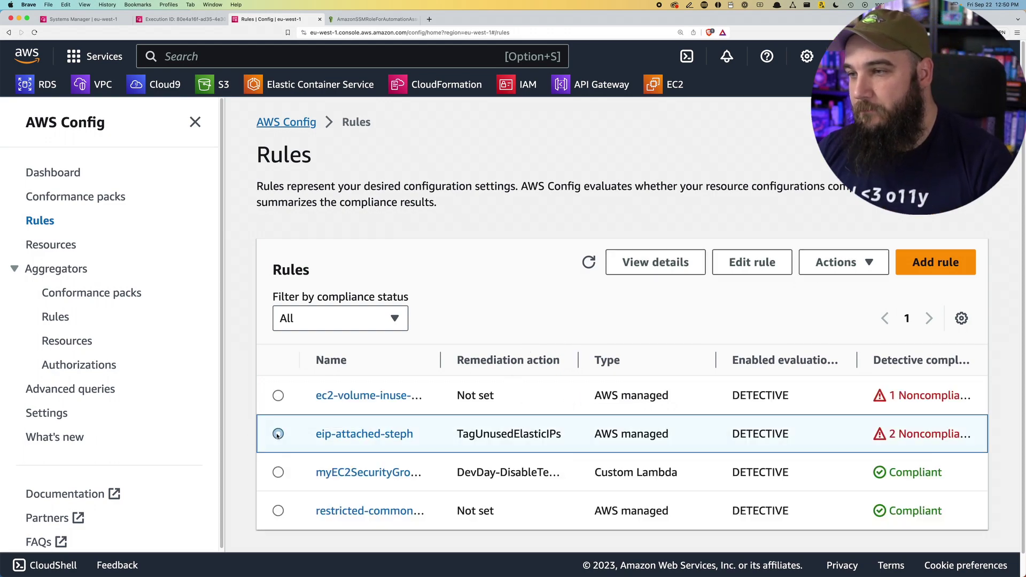
left_click(648, 263)
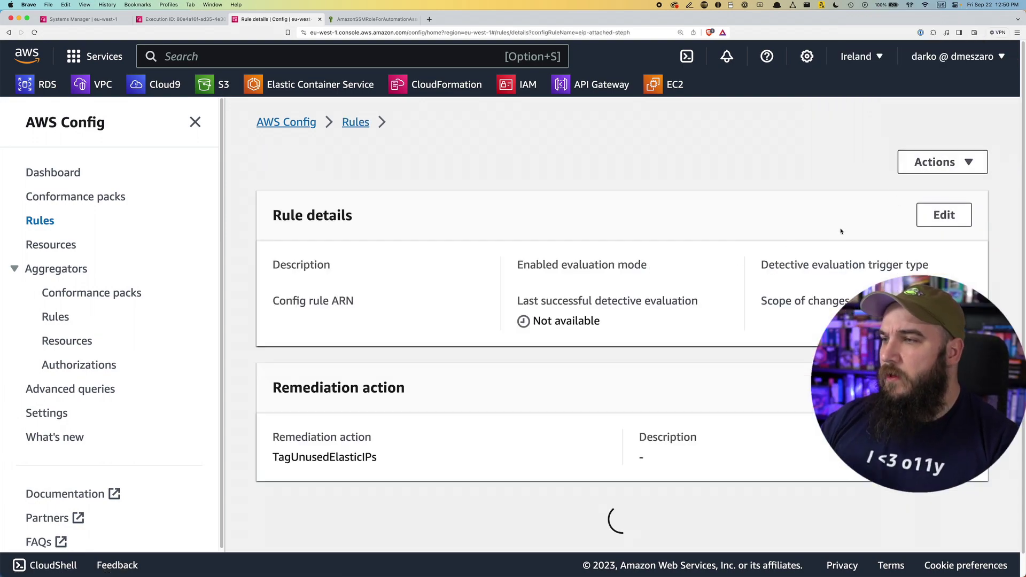
Step: Review the eip-attached-steph rule's remediation action and parameters, and re-evaluate the rule
scroll(812, 239, "down", 3)
scroll(773, 328, "down", 3)
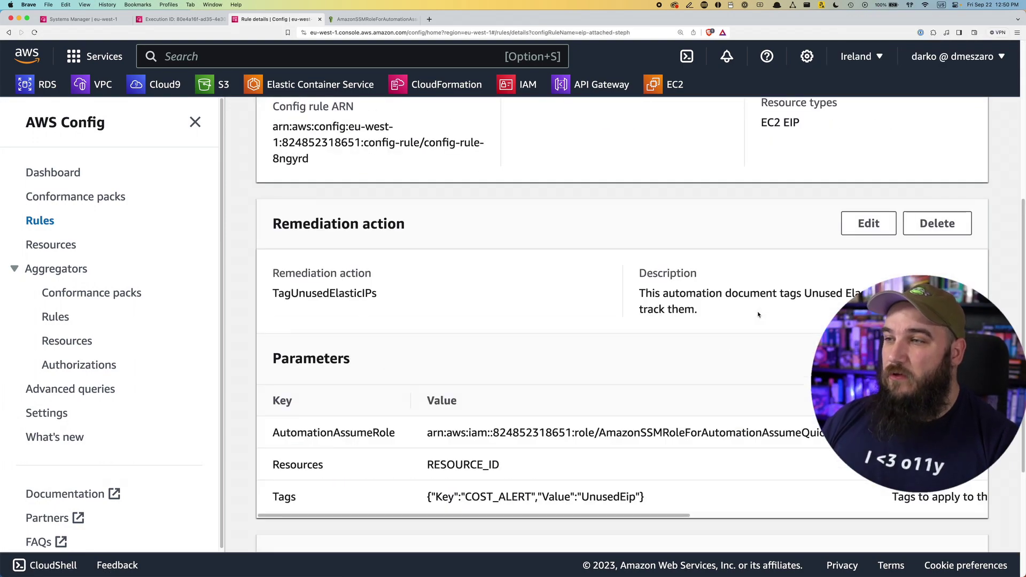
scroll(757, 315, "up", 6)
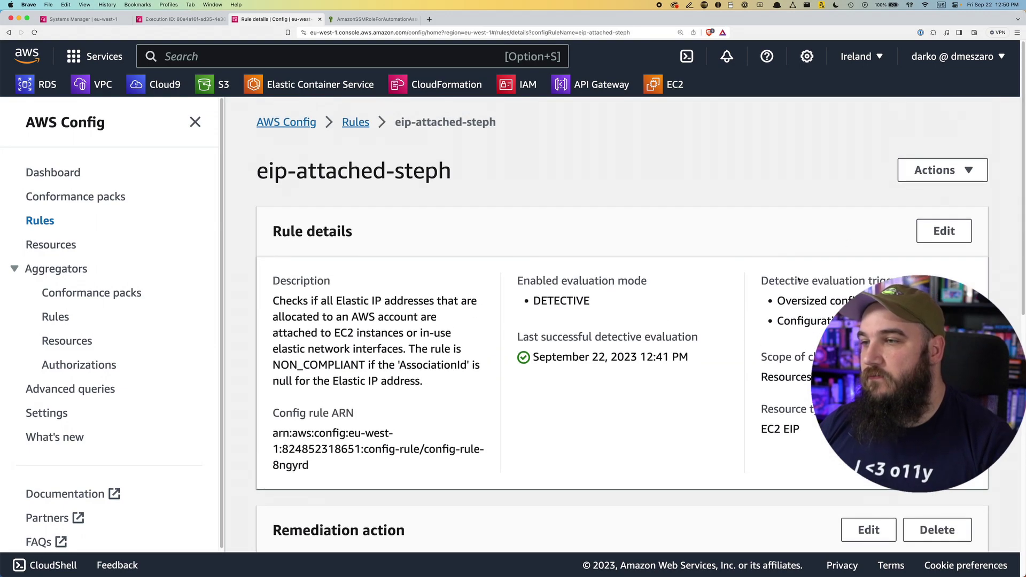
left_click(938, 170)
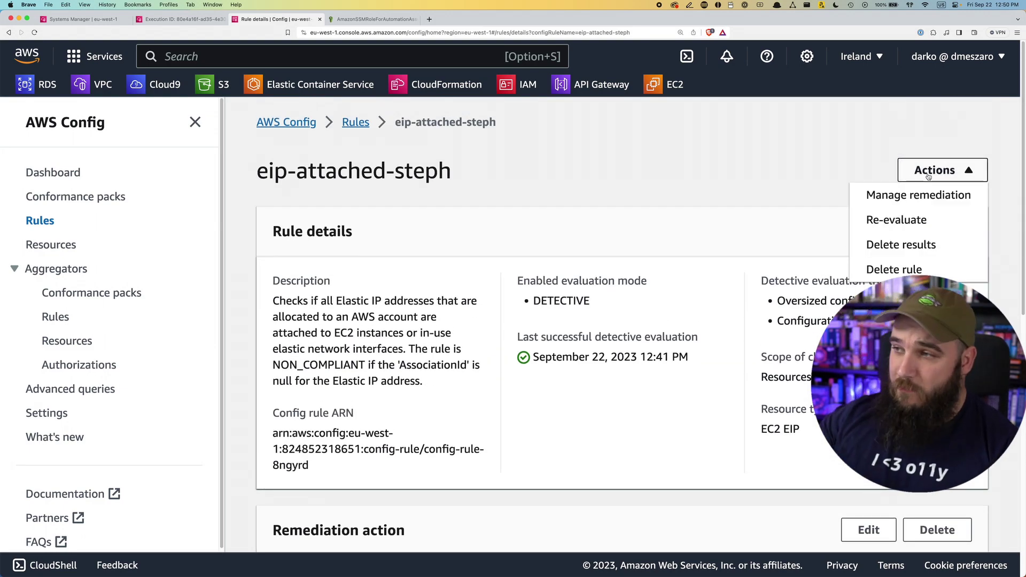
left_click(917, 227)
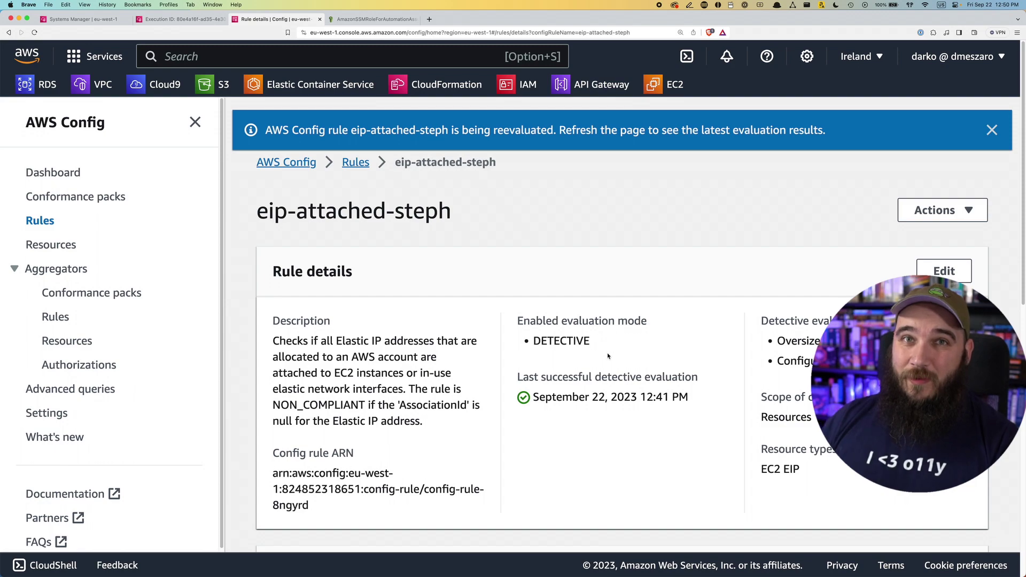
Step: Widen the Status column of the resources in scope and check each noncompliant Elastic IP's action status and compliance
scroll(608, 355, "down", 10)
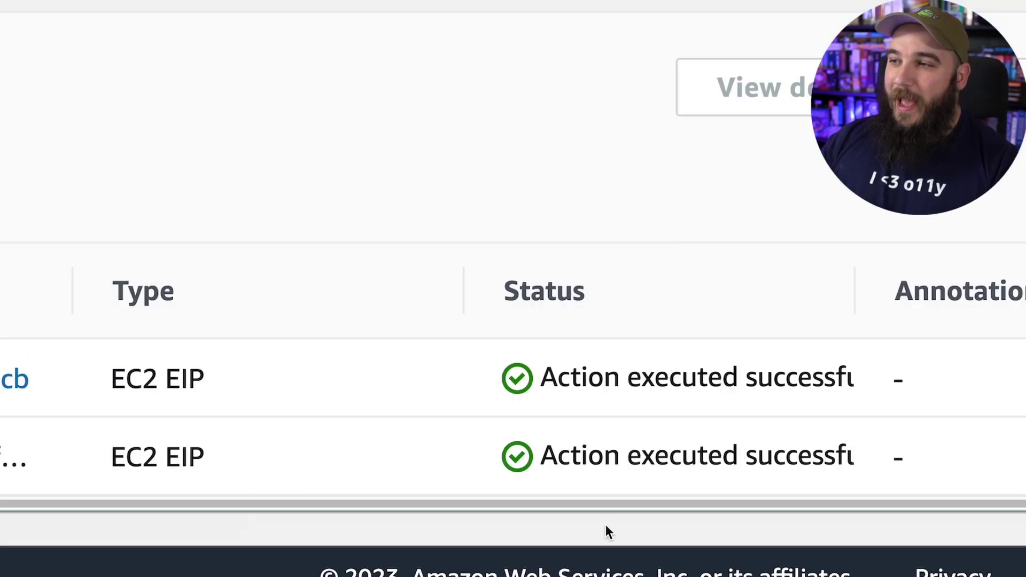
left_click_drag(609, 505, 459, 514)
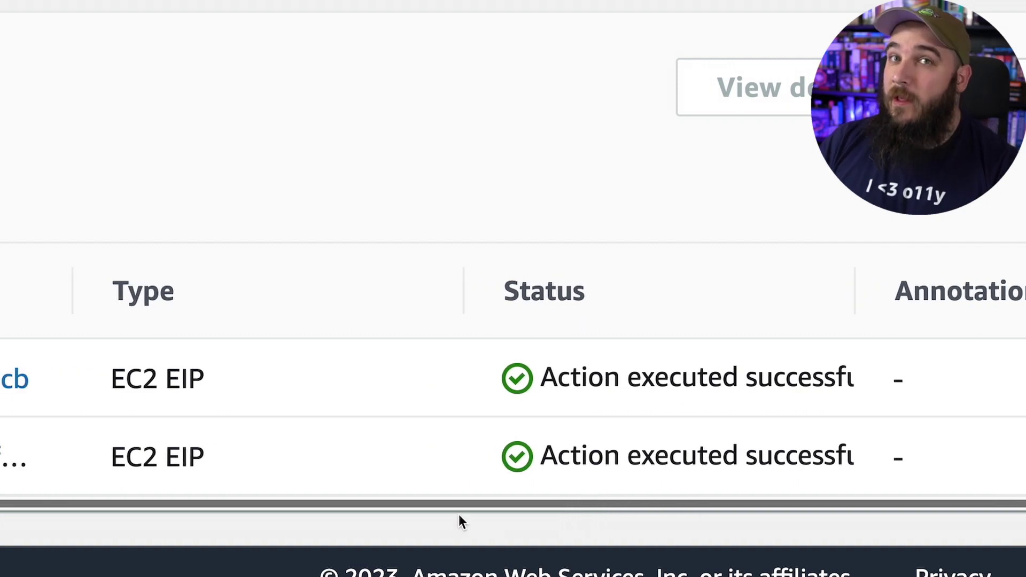
left_click_drag(855, 291, 1023, 292)
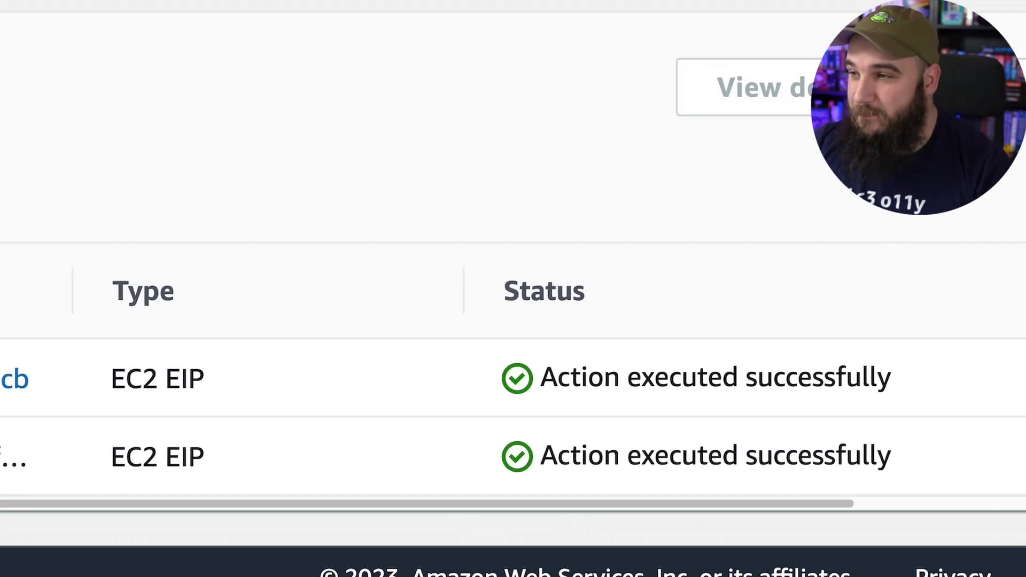
triple_click(638, 386)
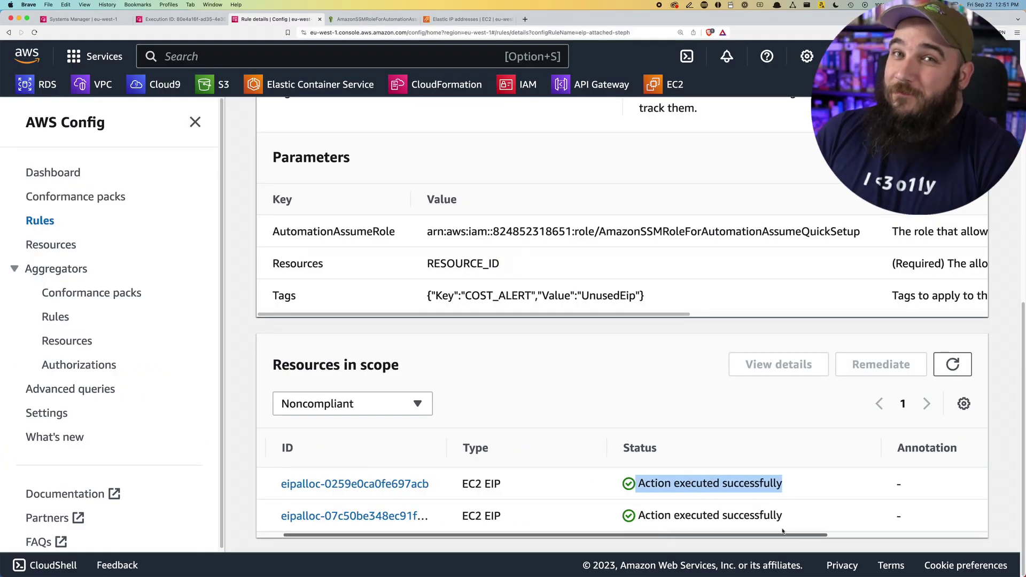
scroll(782, 531, "right", 5)
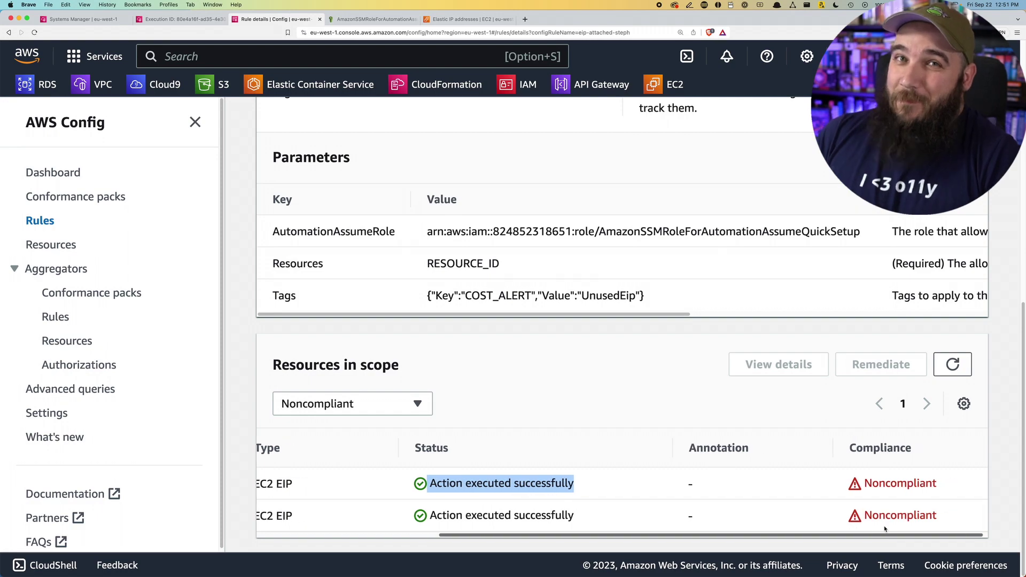
scroll(884, 529, "left", 5)
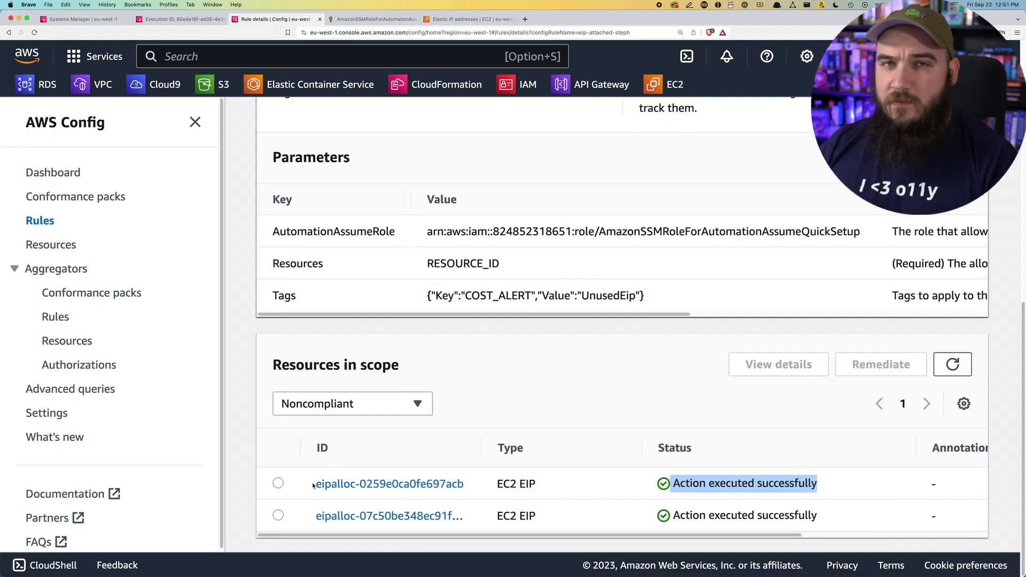
Step: Select the noncompliant resource eipalloc-0259e0ca0fe697acb and view its details
left_click(278, 483)
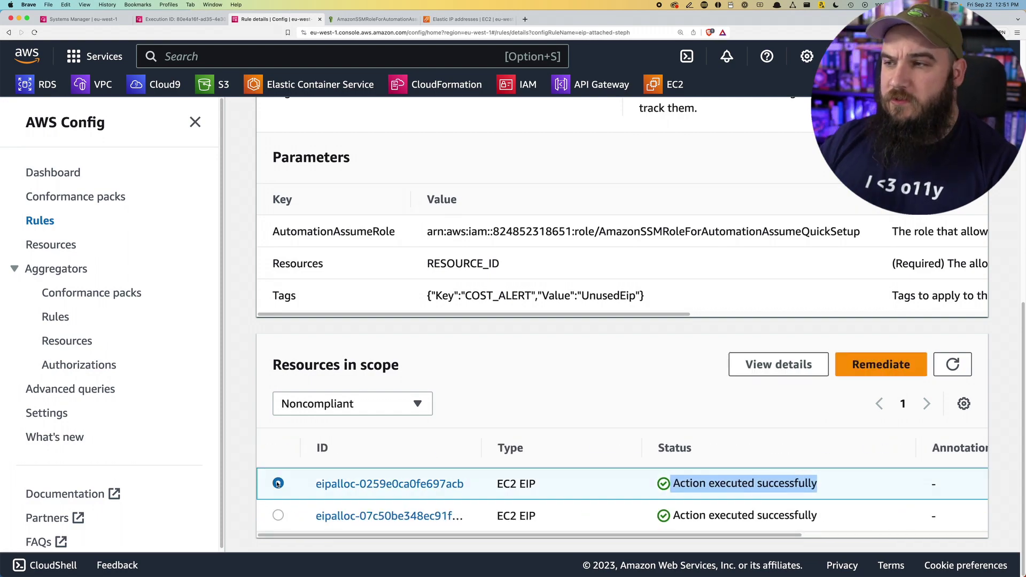
left_click(767, 370)
scroll(623, 409, "up", 10)
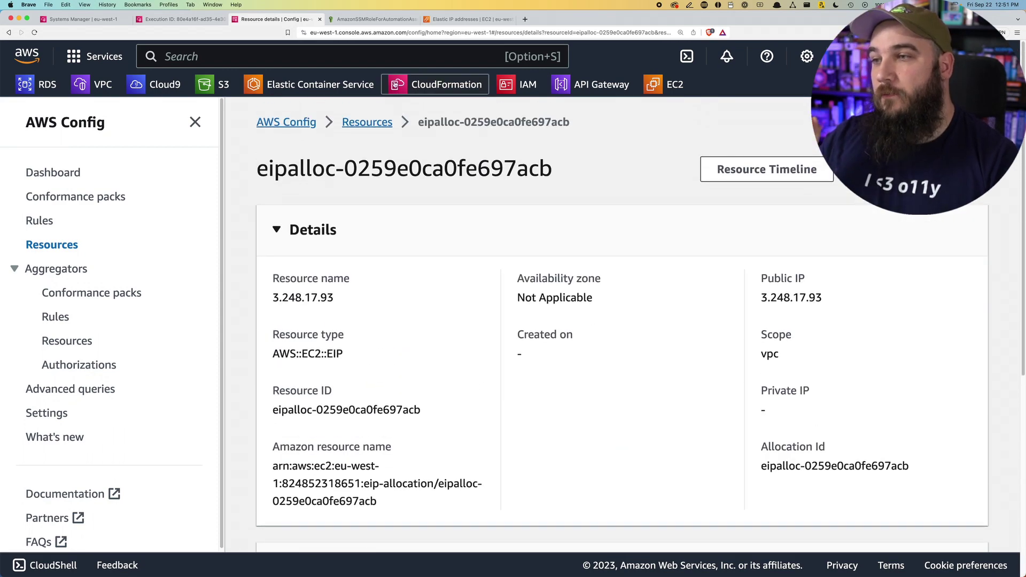
Step: Switch to the EC2 Elastic IP addresses page, refresh the list and inspect the tags of 3.248.17.93
left_click(459, 20)
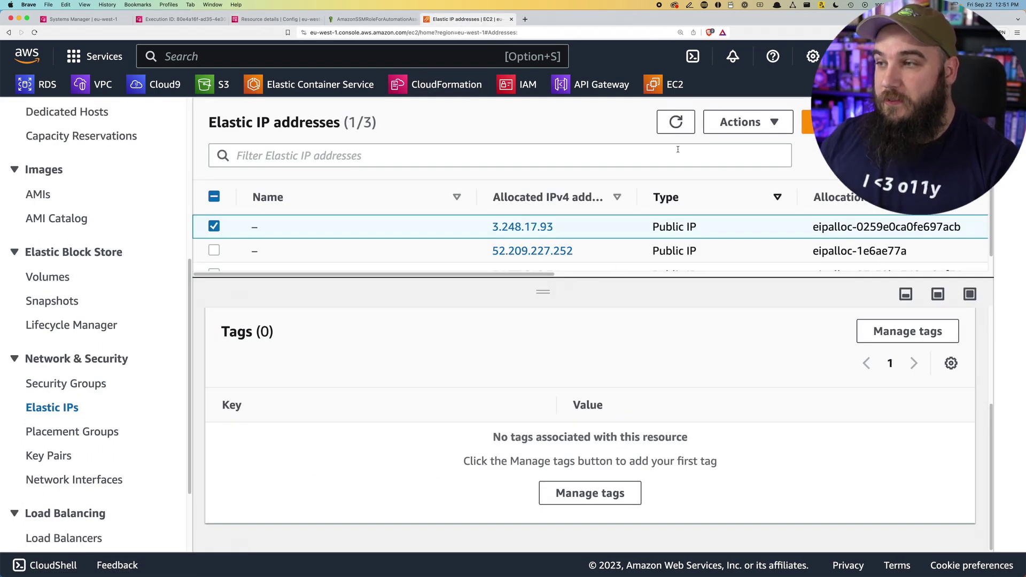
left_click(680, 123)
left_click(444, 225)
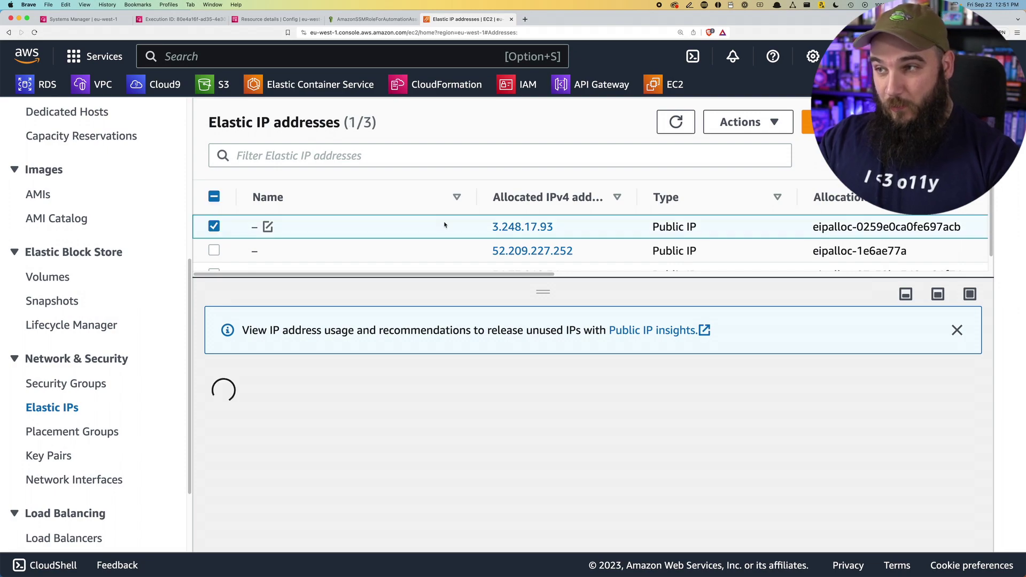
left_click(318, 414)
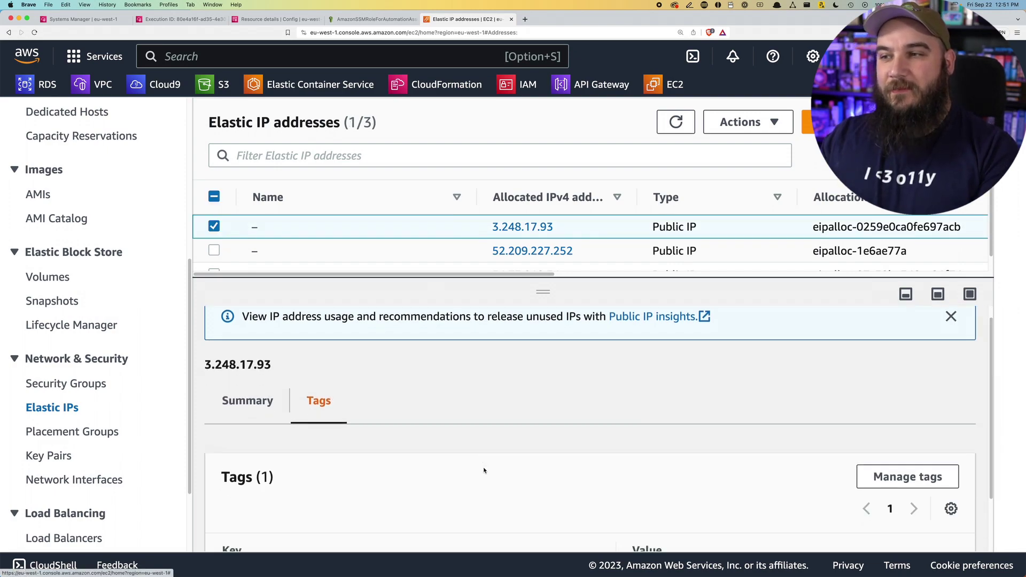
scroll(613, 501, "down", 3)
double_click(674, 512)
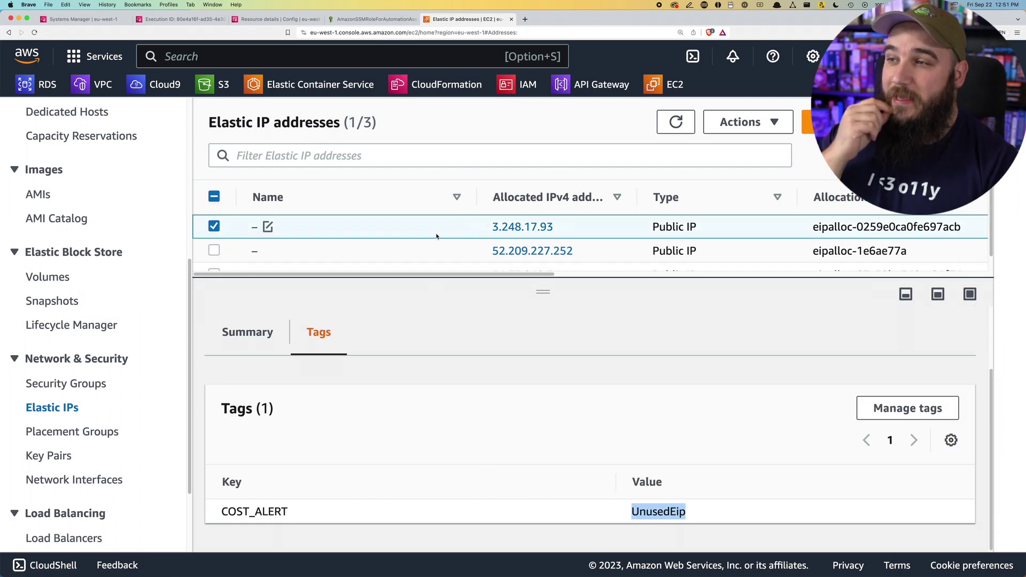
Step: Select the Elastic IP 54.73.218.34 and inspect its tags
scroll(458, 249, "down", 1)
left_click(446, 255)
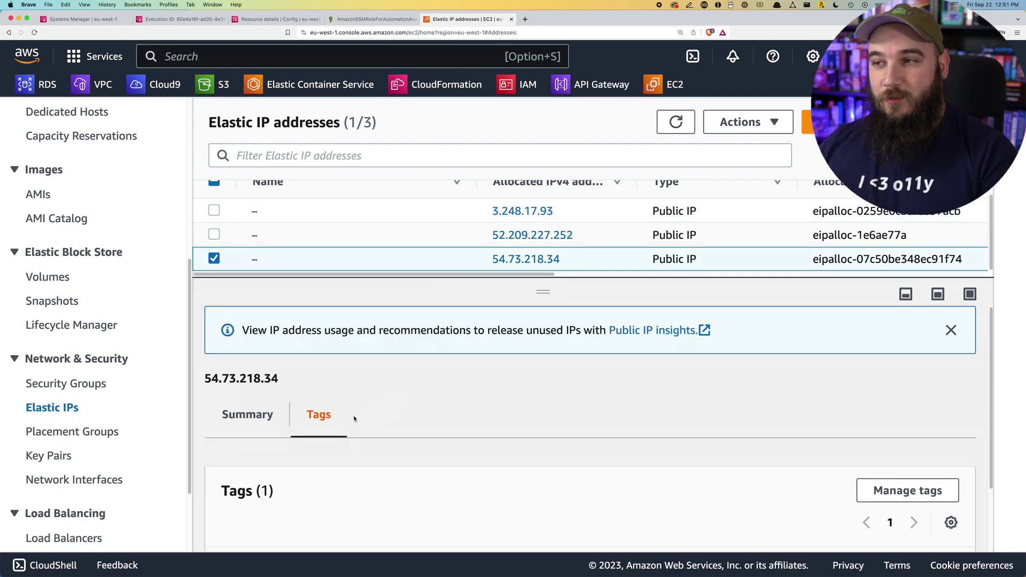